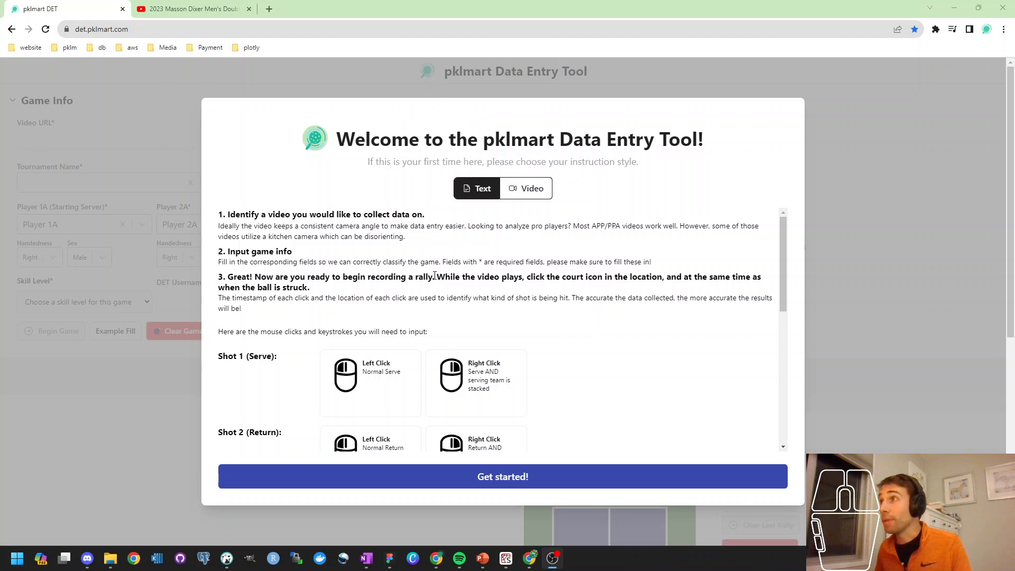
Step: Close the welcome instructions and enter the YouTube address of the 2023 Masson Dixer Men's Doubles video as the Video URL
scroll(434, 271, "down", 2)
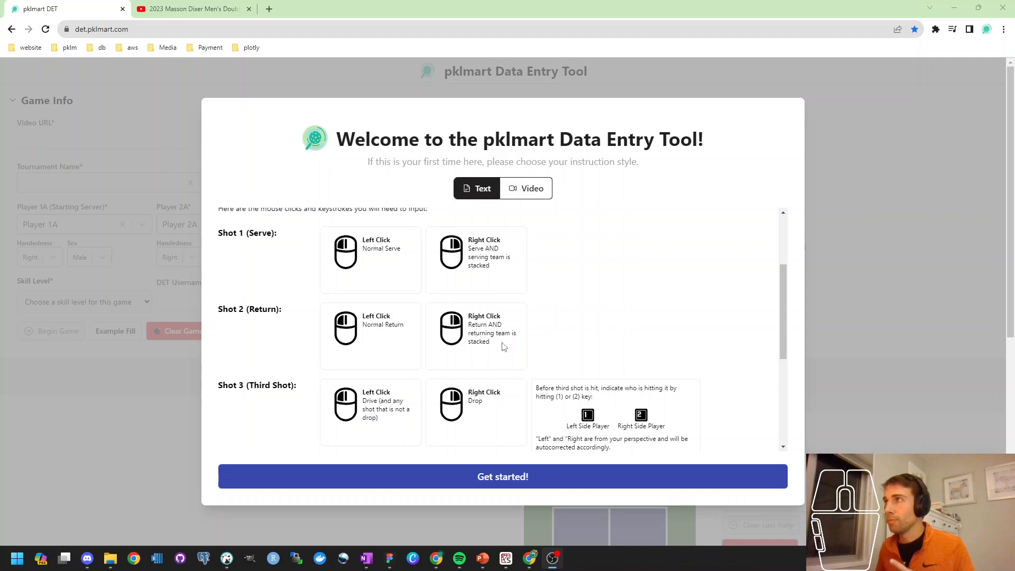
left_click(536, 478)
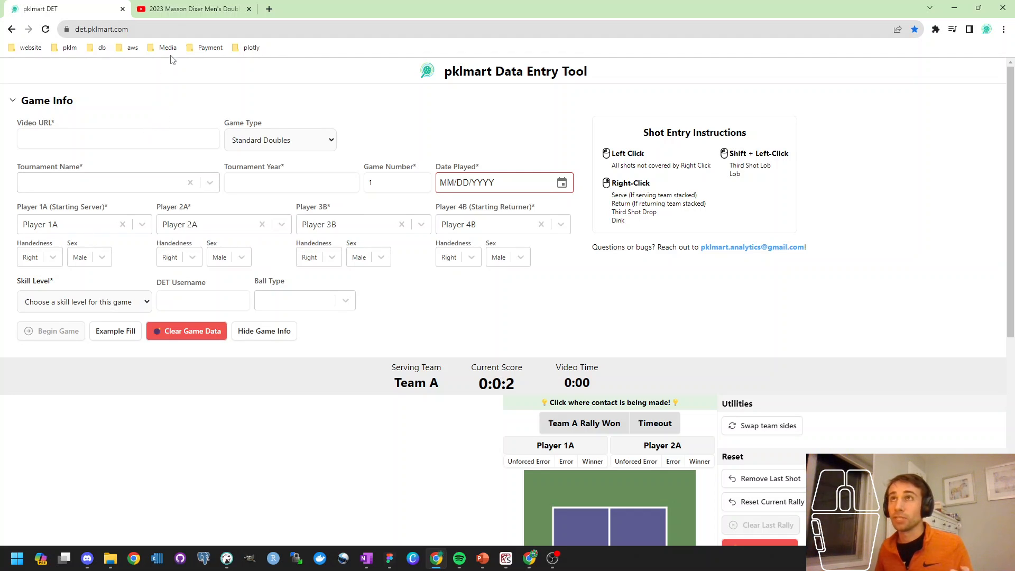
left_click(191, 9)
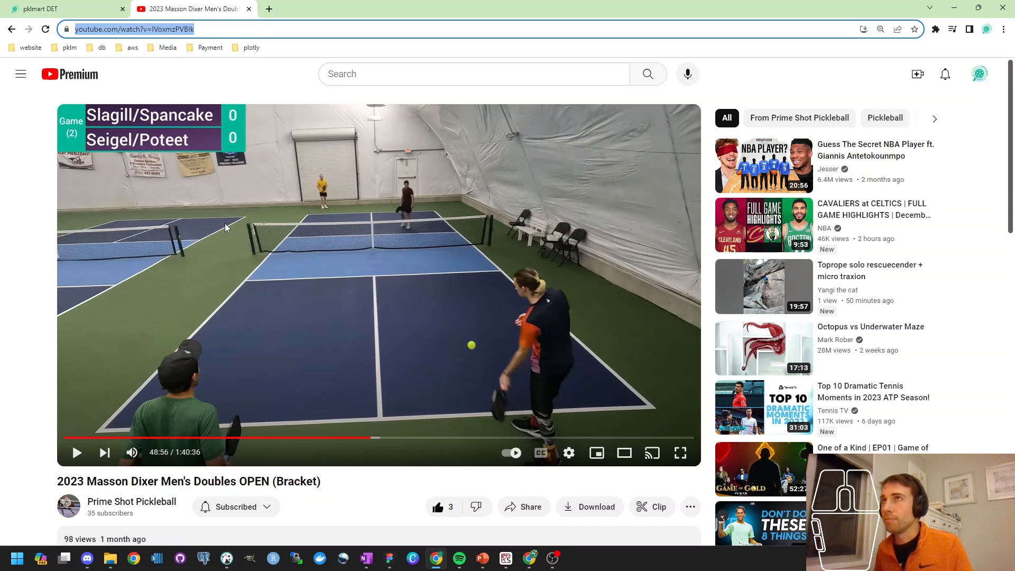
left_click(75, 7)
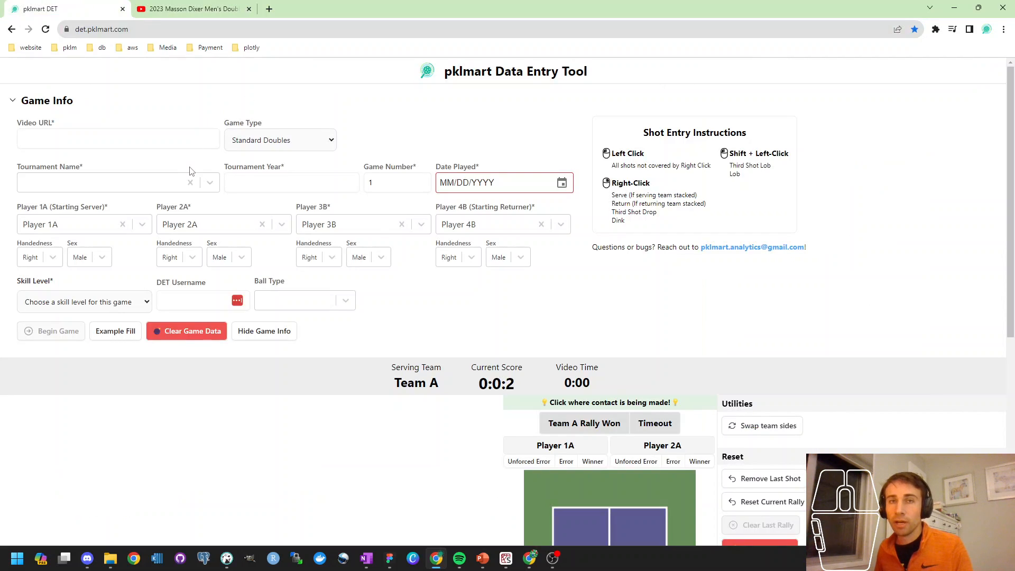
left_click(91, 139)
type("https://www.youtube.com/watch?v=IVoxmzPVBIk")
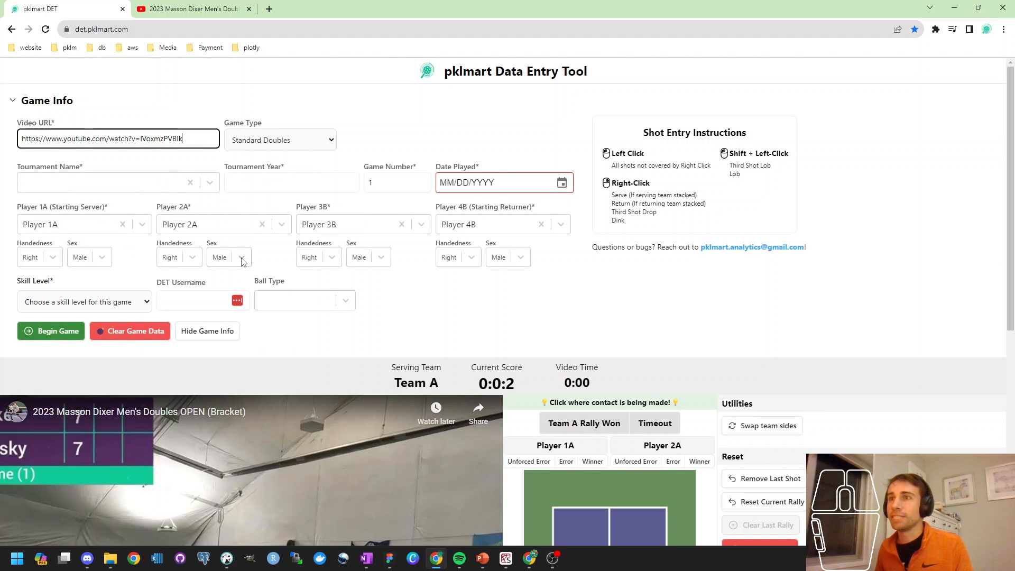
scroll(243, 262, "down", 5)
scroll(258, 399, "up", 5)
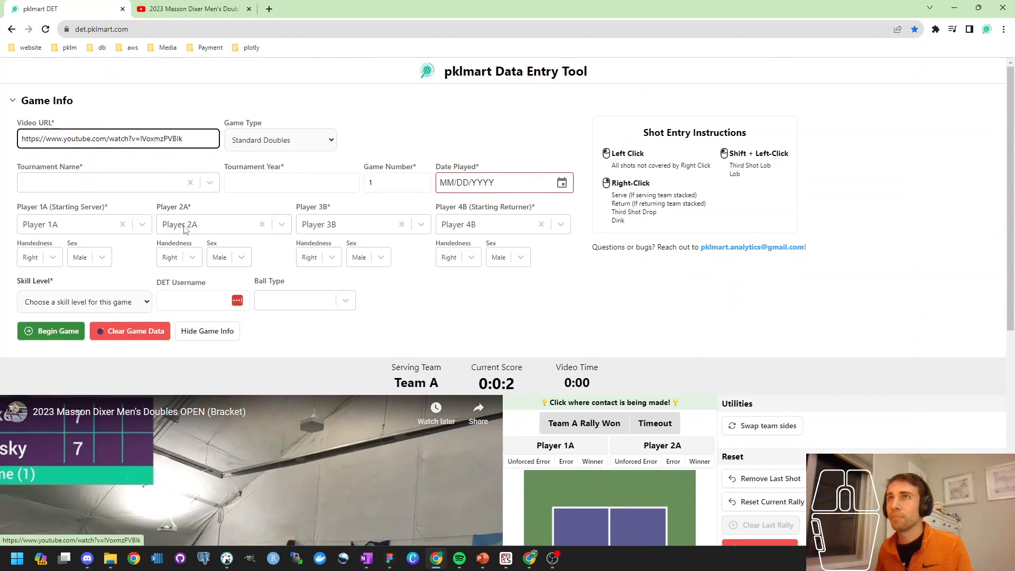
Step: Keep the game type at Standard Doubles and set the tournament to Mason Dixon Paddle Battle, year 2023
left_click(264, 147)
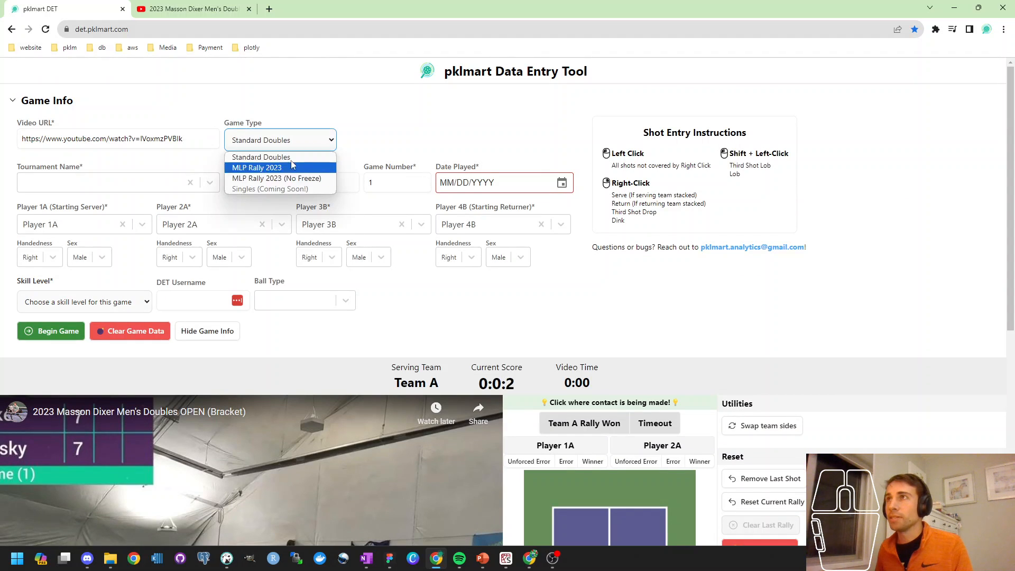
left_click(378, 119)
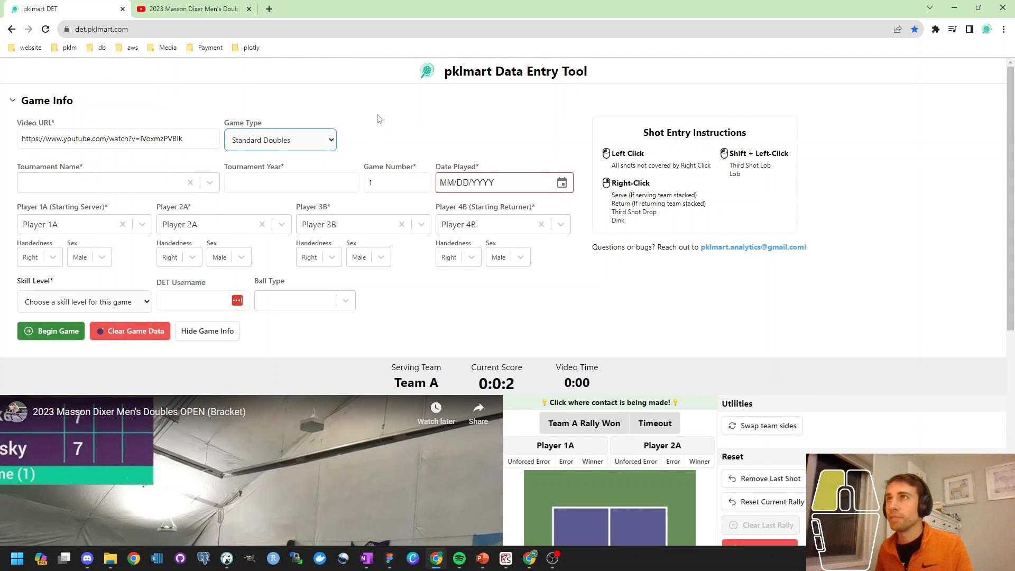
left_click(150, 183)
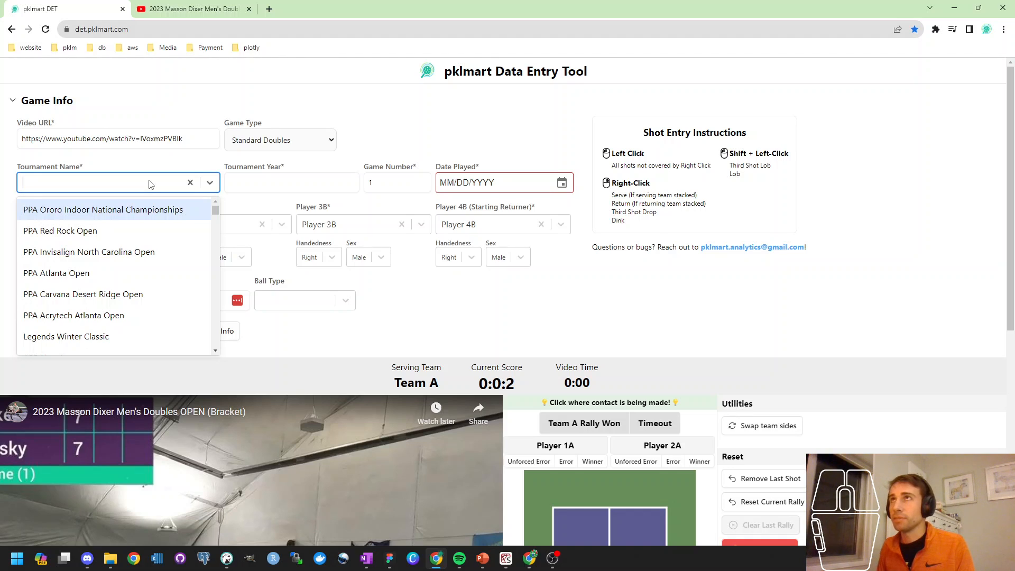
type("Mason Dixon")
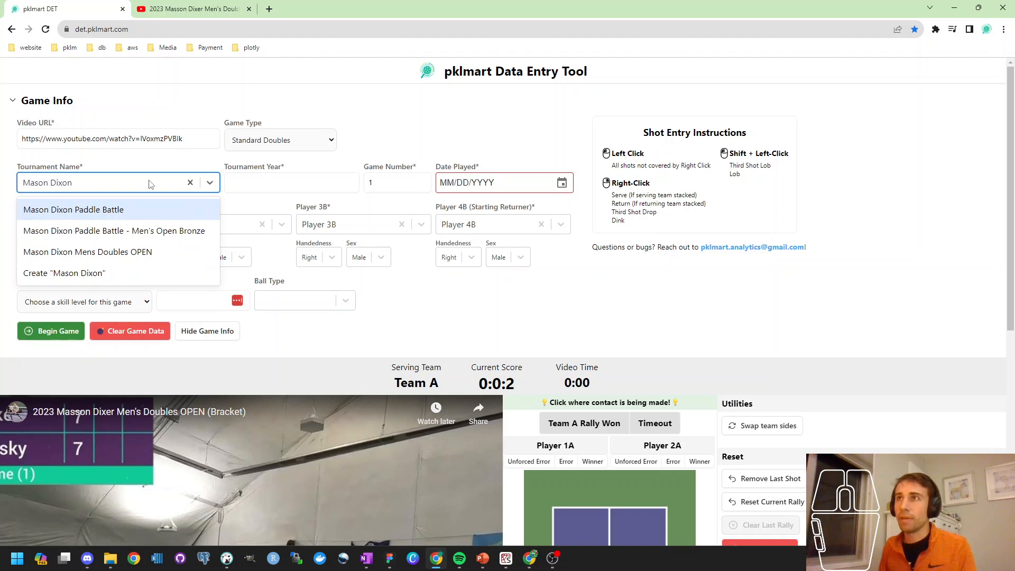
left_click(132, 210)
left_click(247, 183)
type("2023")
key("Tab")
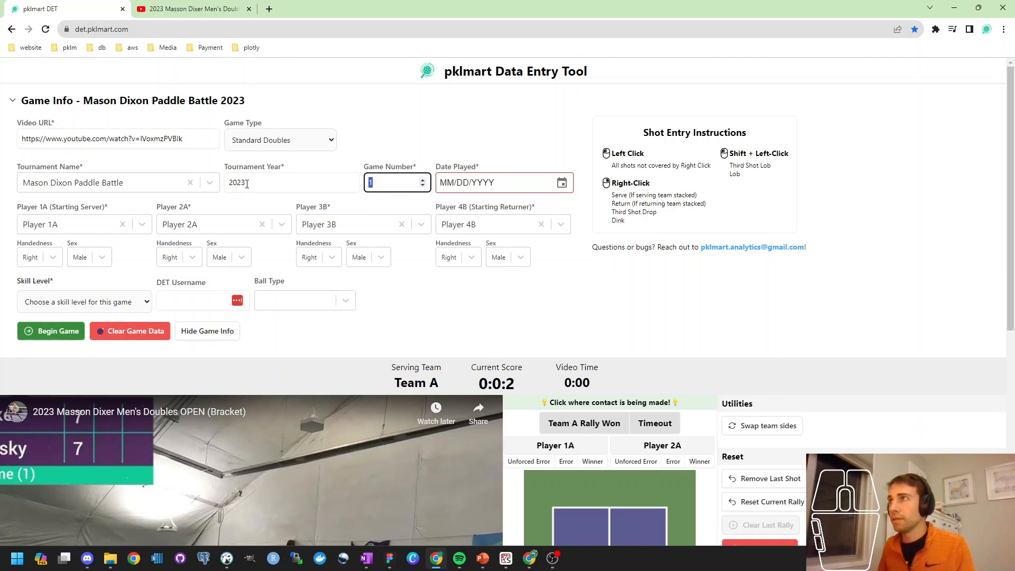
Step: Set the date played to 11/11/2023
left_click(561, 183)
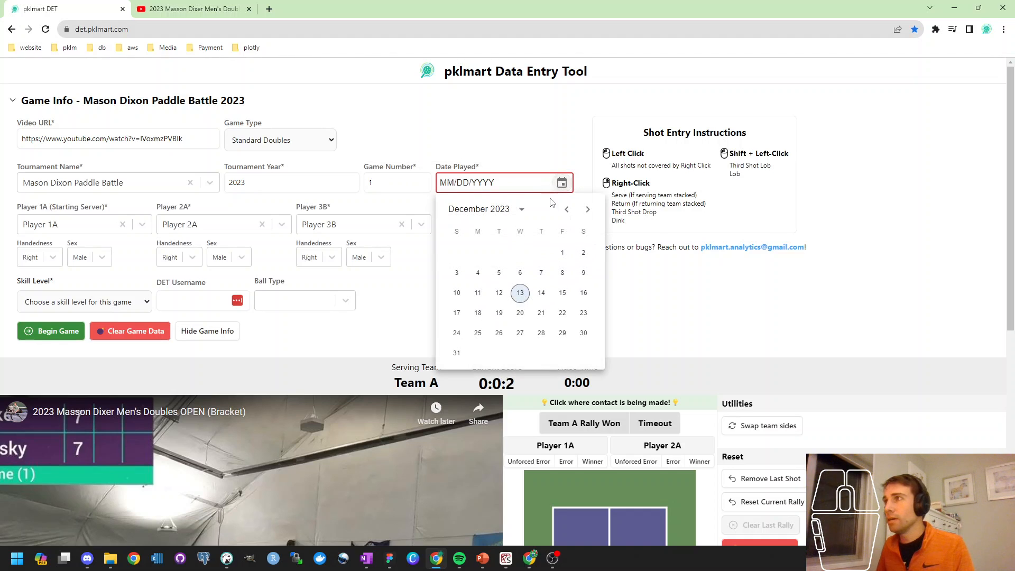
left_click(566, 210)
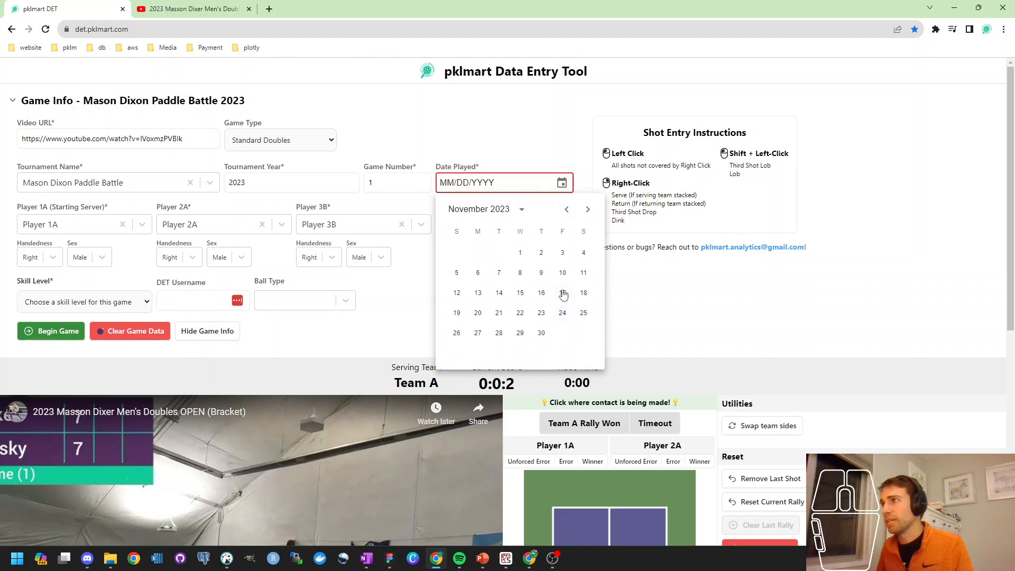
left_click(583, 272)
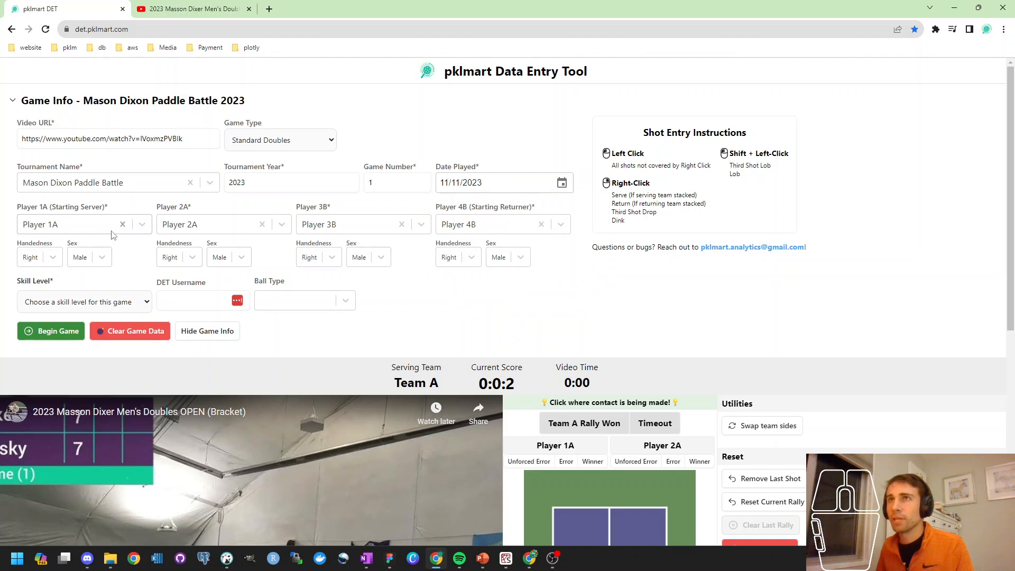
Step: Play the embedded match video, skip ahead to the opening serve at 0–0 near 48:52, and pause there
scroll(262, 259, "down", 5)
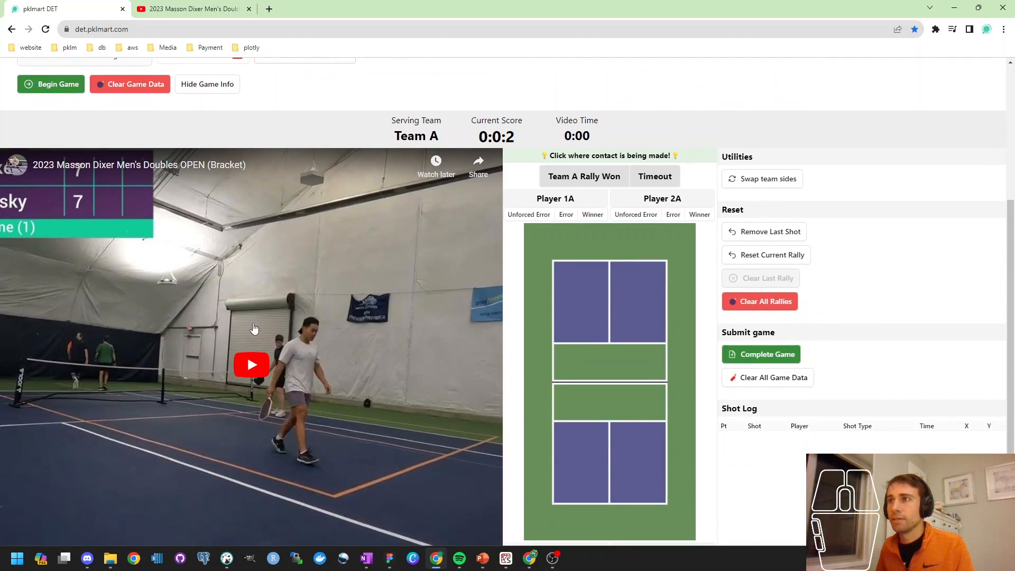
scroll(254, 317, "up", 5)
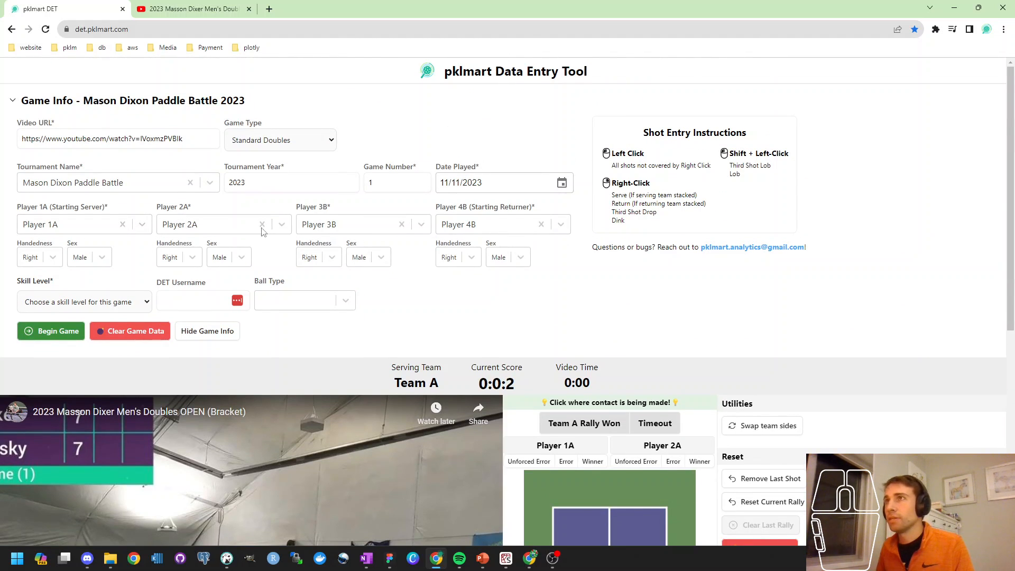
mouse_move(68, 210)
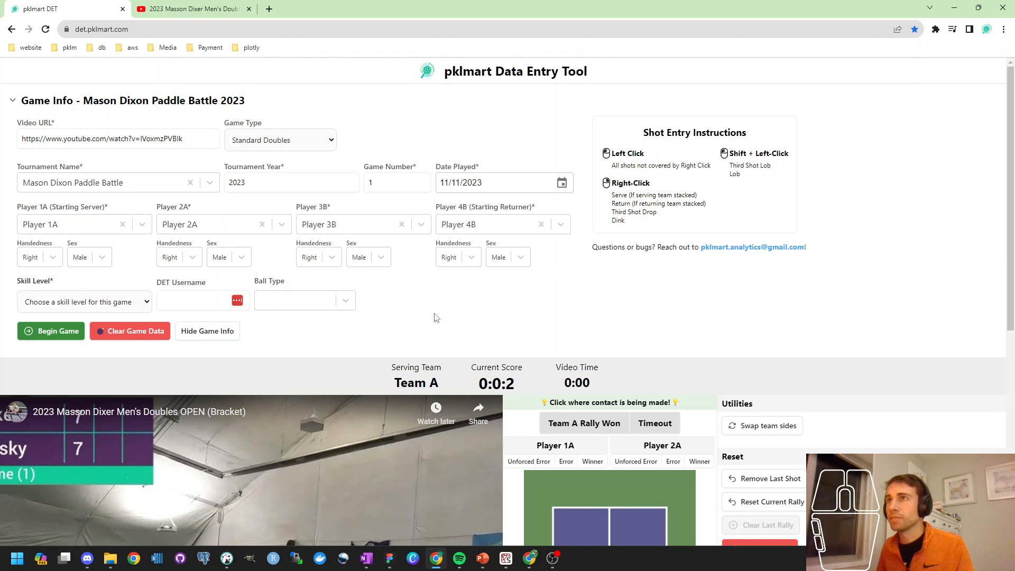
scroll(435, 318, "down", 5)
left_click(362, 340)
scroll(370, 340, "down", 2)
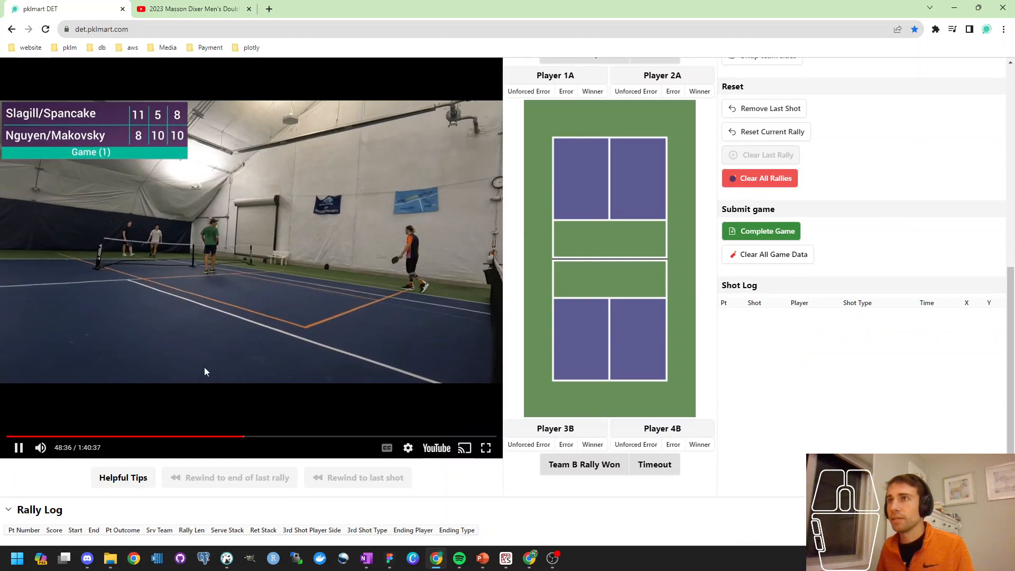
left_click(256, 344)
scroll(259, 348, "up", 1)
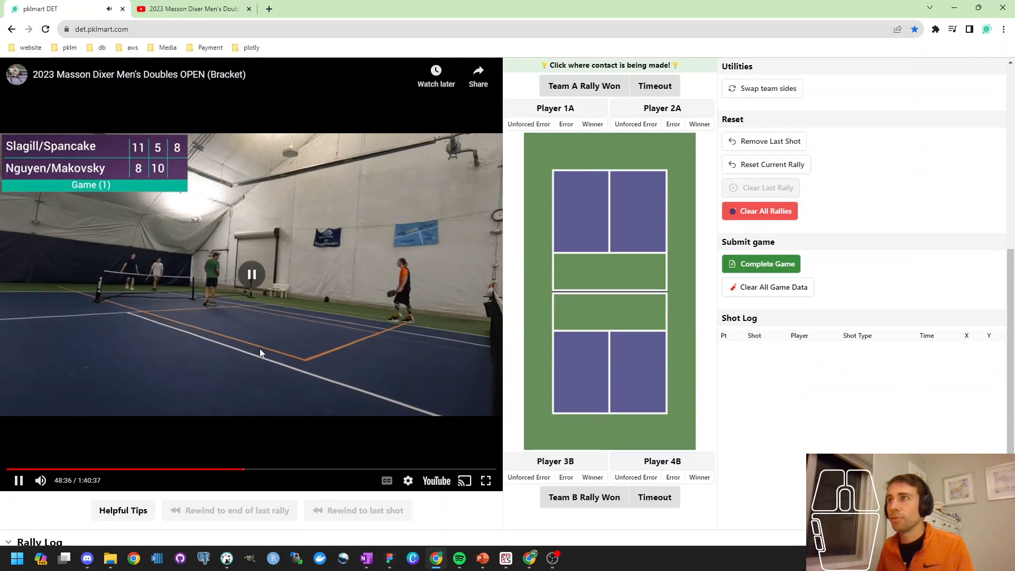
left_click(417, 338)
key("Right")
key("Right")
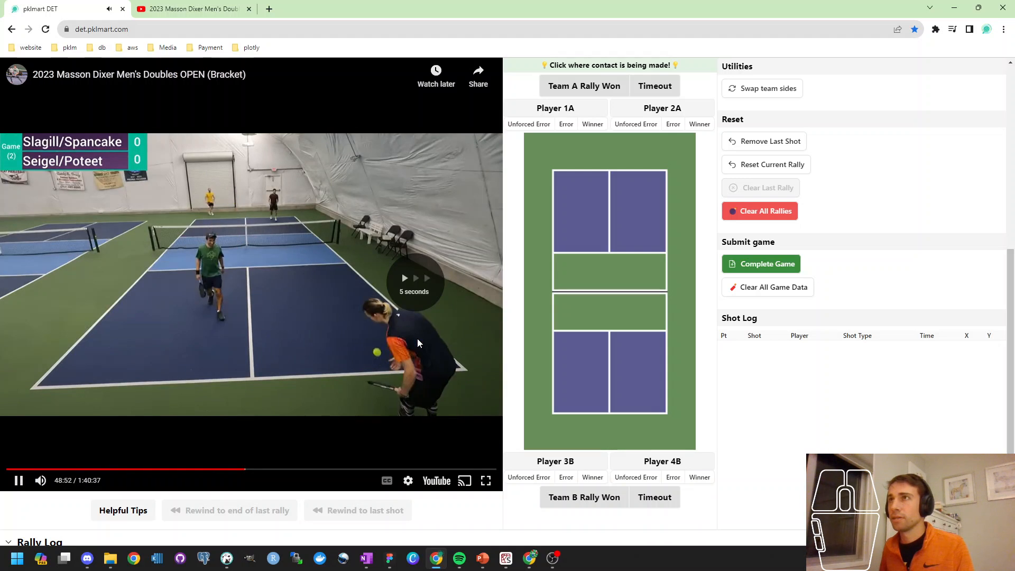
key("Right")
left_click(417, 338)
scroll(417, 338, "up", 6)
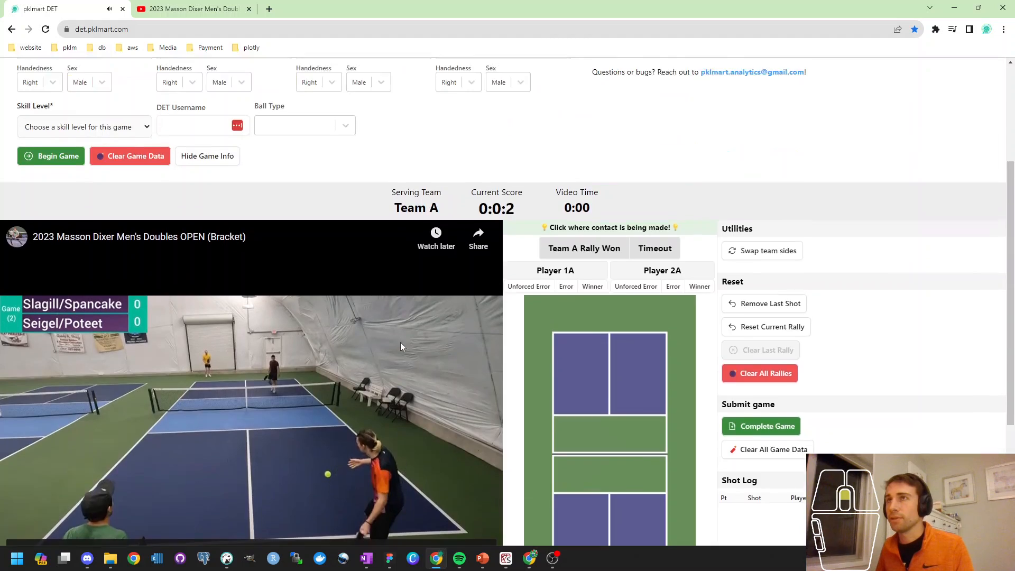
Step: Select the starting server's full name as Player 1A and set that player's handedness to Left
left_click(75, 225)
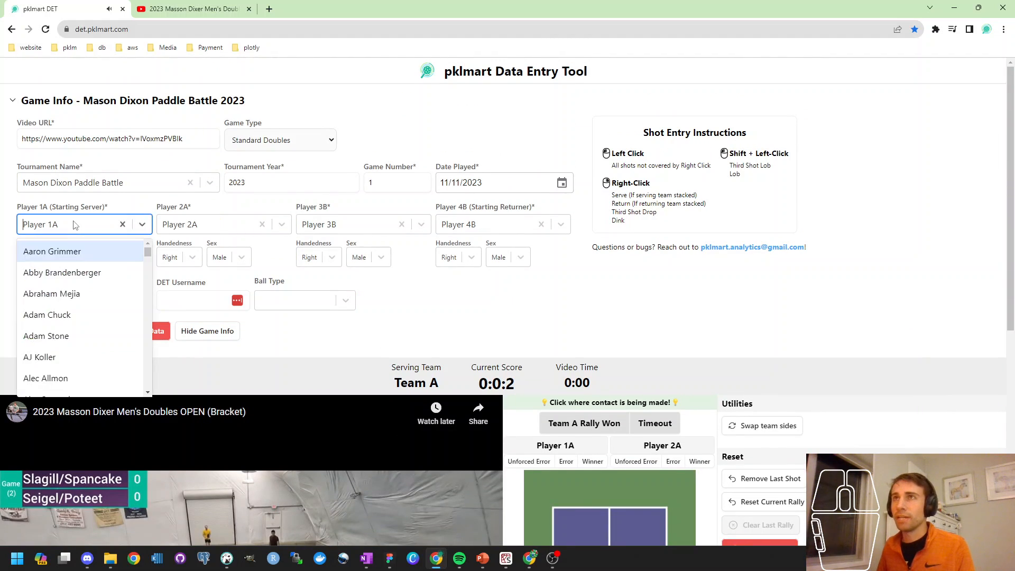
type("Tyl")
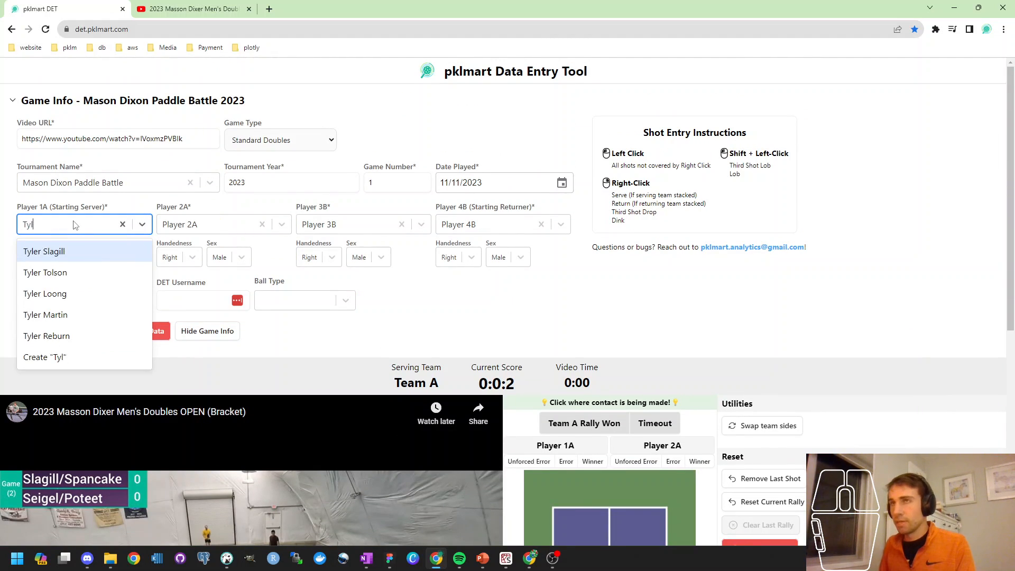
type("er Sl")
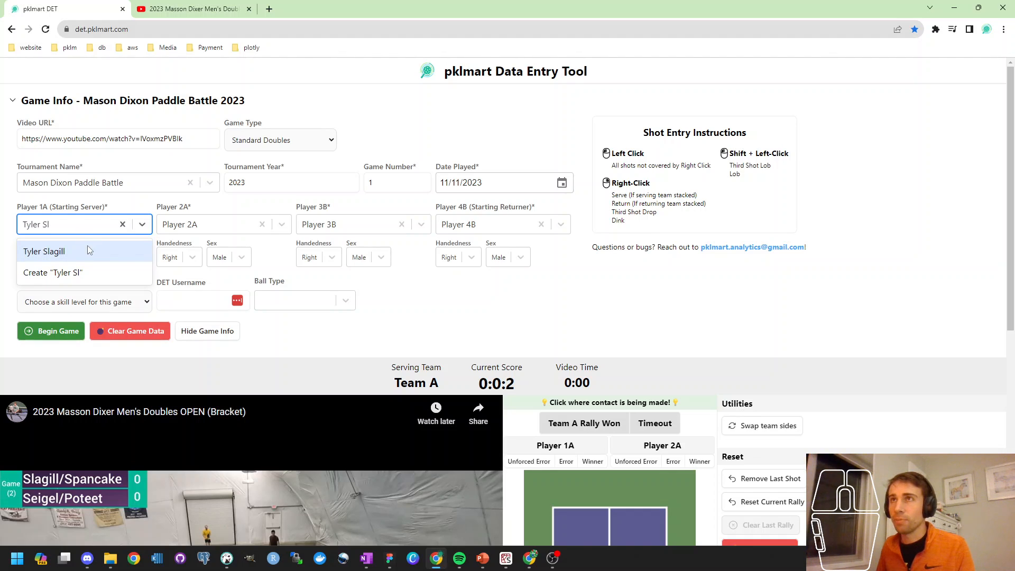
left_click(47, 255)
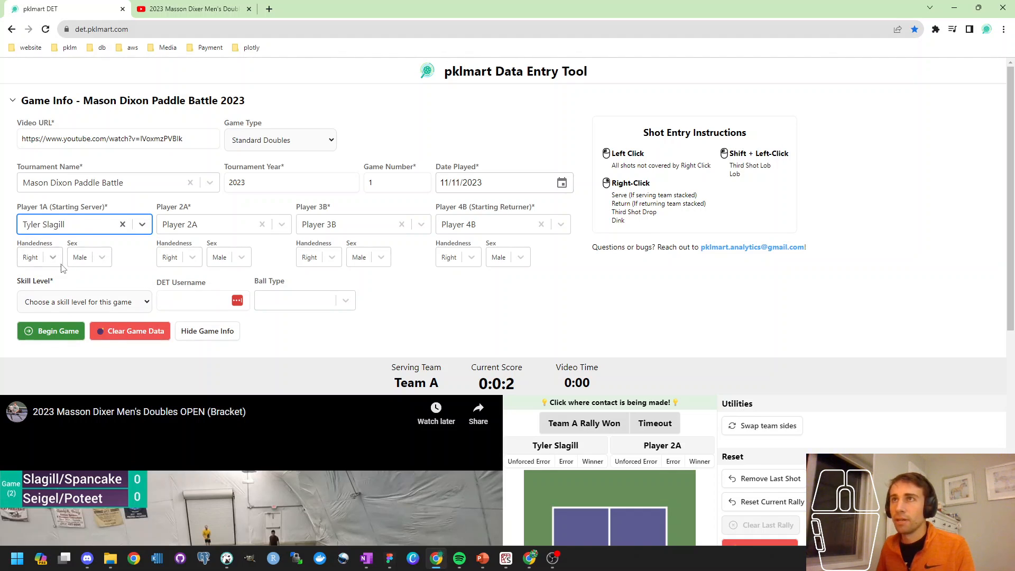
left_click(48, 259)
left_click(43, 297)
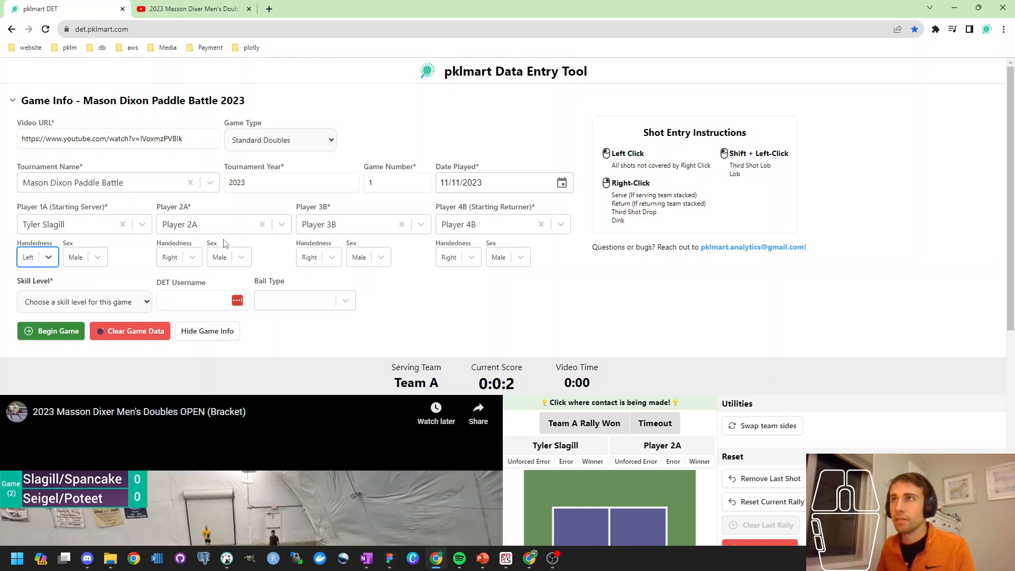
Step: Select the full name of the starting server's partner as Player 2A
left_click(224, 229)
type("Alex s")
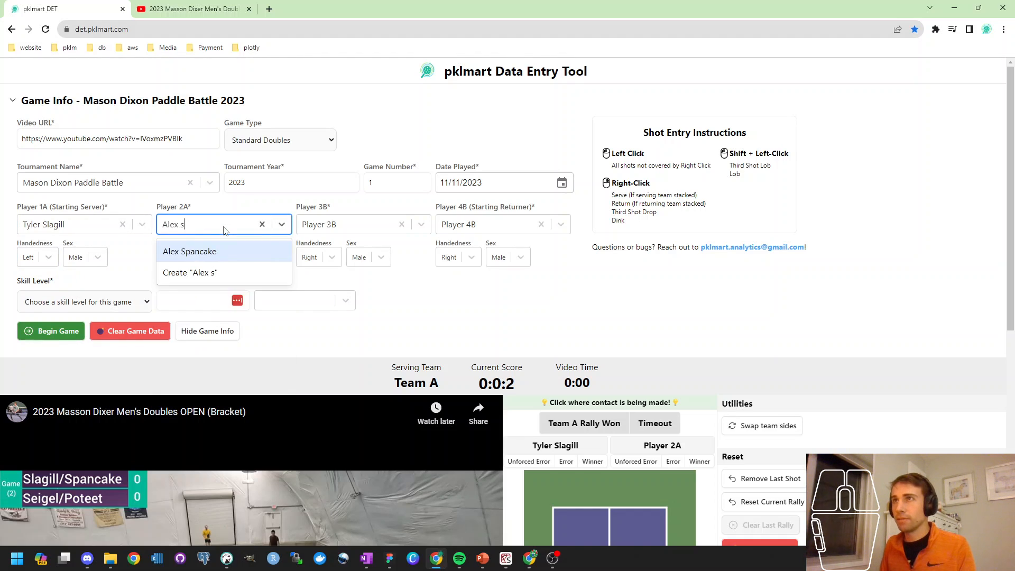
left_click(216, 252)
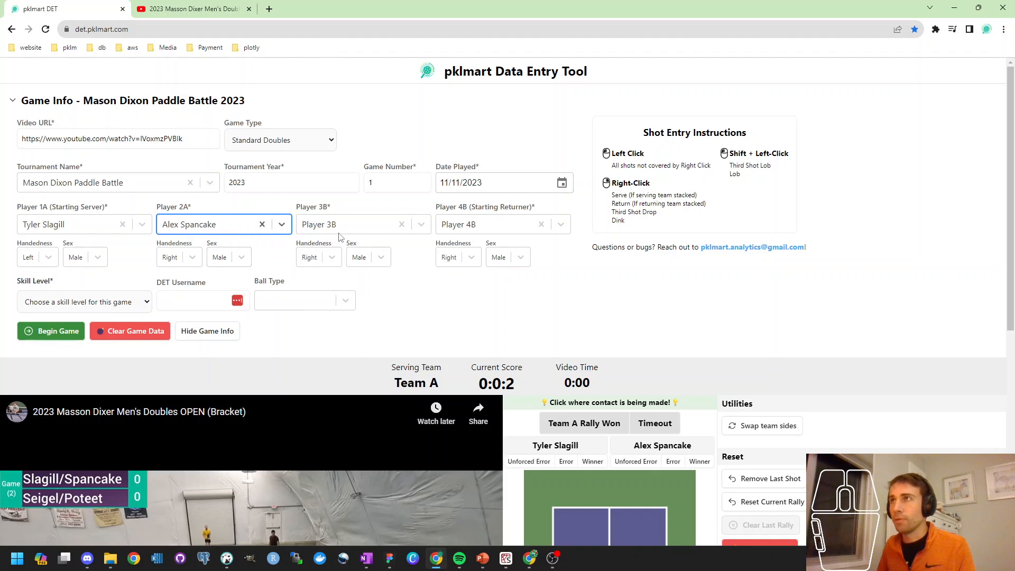
Step: Check the opposing team in the video and select the starting returner's full name as Player 4B
scroll(374, 238, "down", 2)
scroll(374, 239, "up", 2)
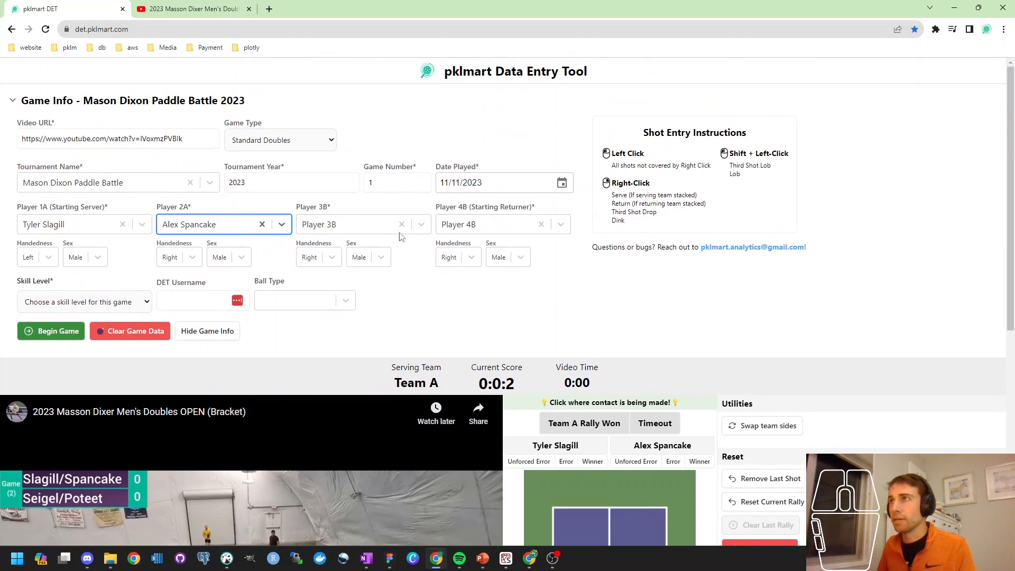
left_click(512, 232)
type("Nathan")
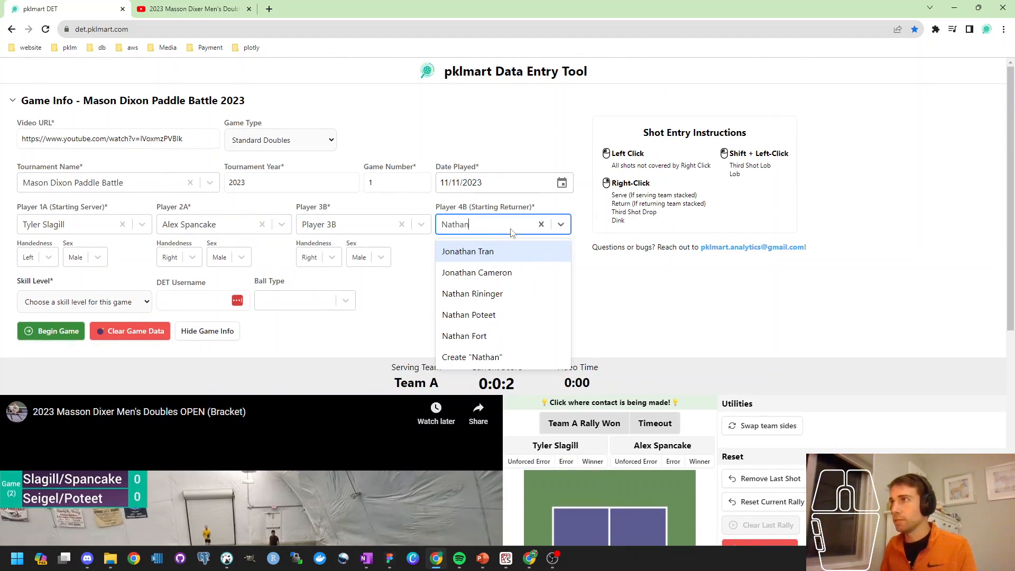
left_click(469, 315)
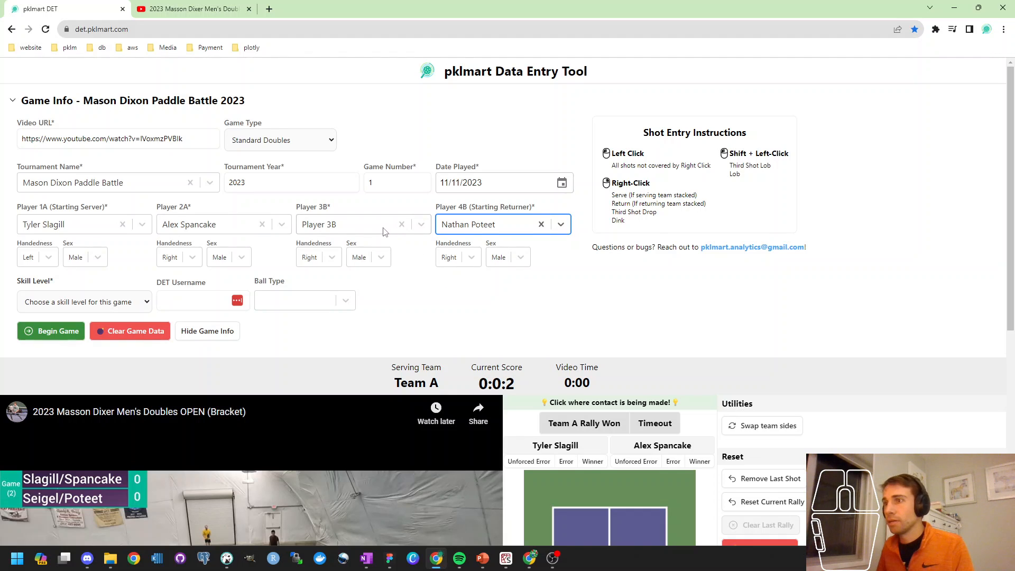
Step: Select the full name of the returner's partner as Player 3B and set the game's skill level to 5.0
left_click(384, 231)
type("Josh")
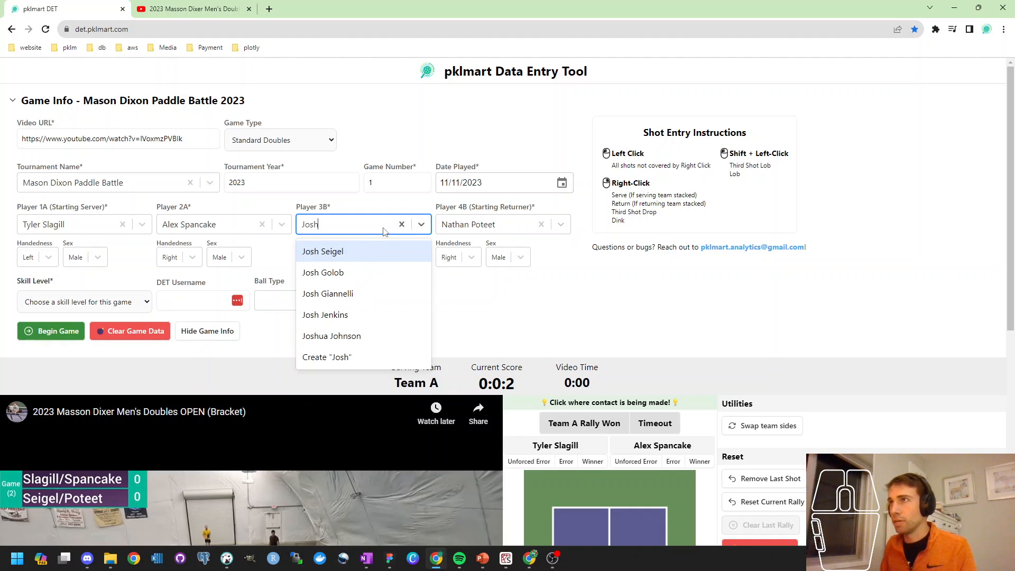
left_click(364, 246)
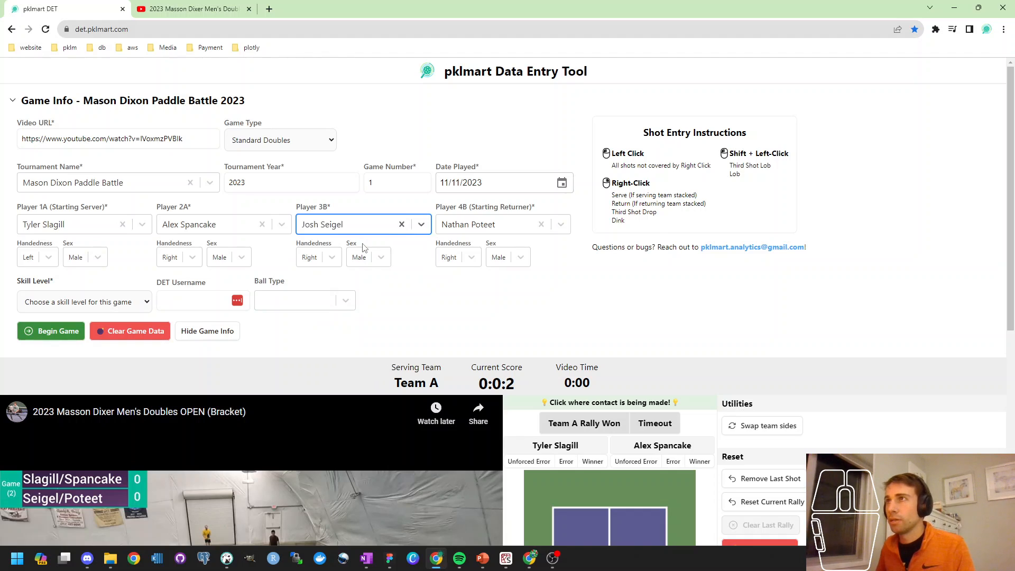
left_click(115, 304)
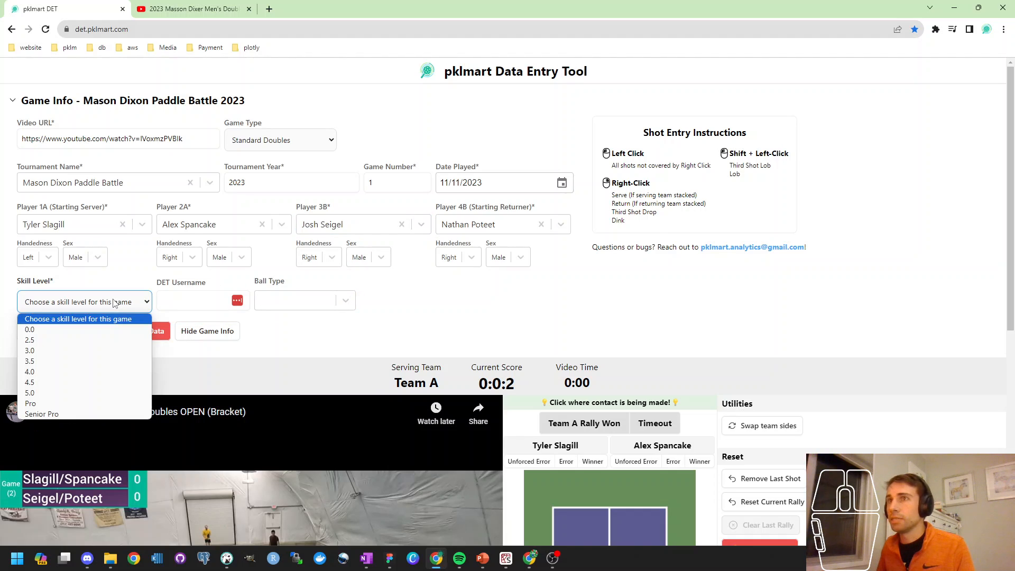
left_click(74, 393)
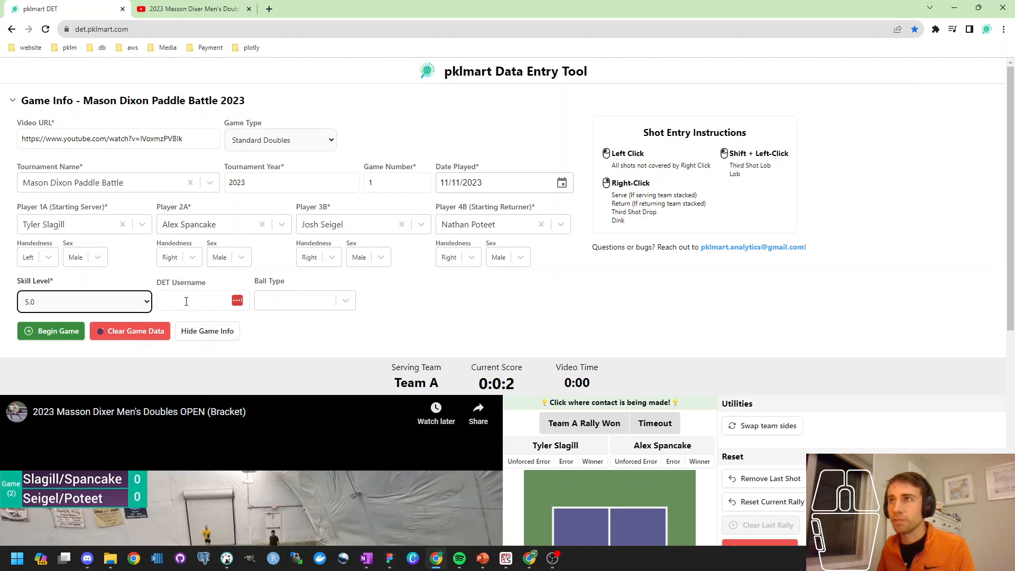
Step: Enter the DET username and set the ball type to Dura Fast 40
left_click(186, 301)
type("aspancake")
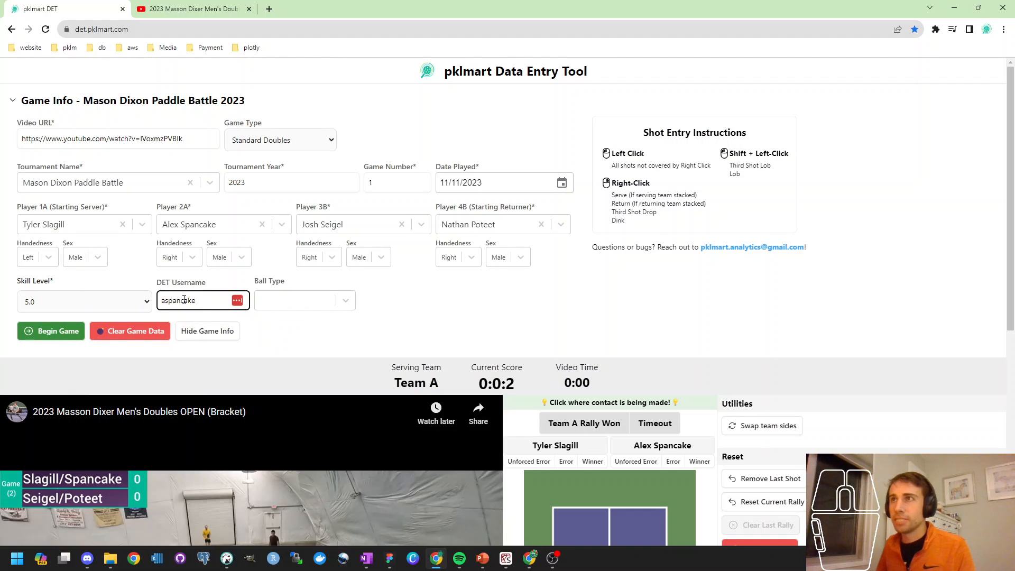
left_click(384, 306)
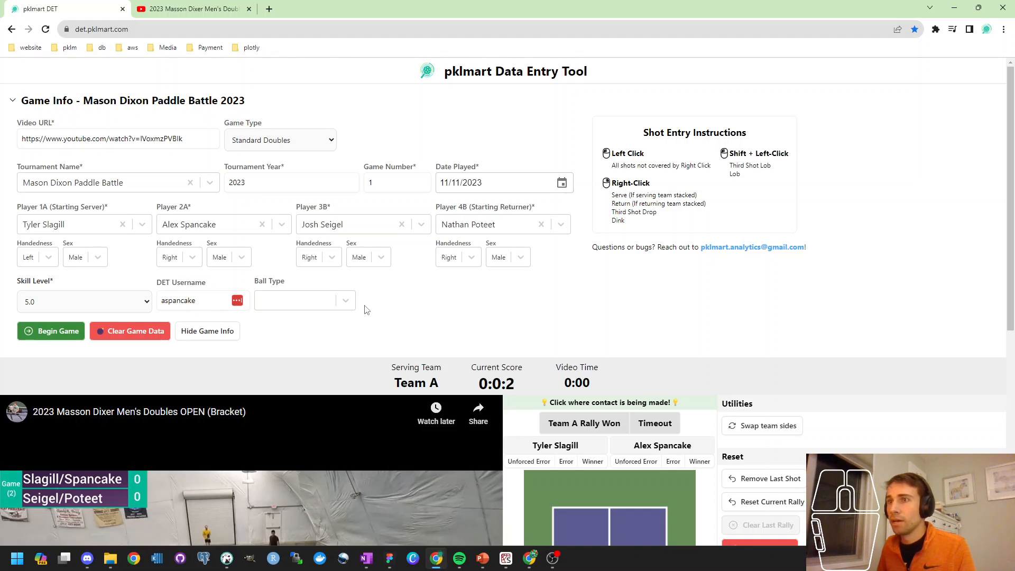
left_click(347, 301)
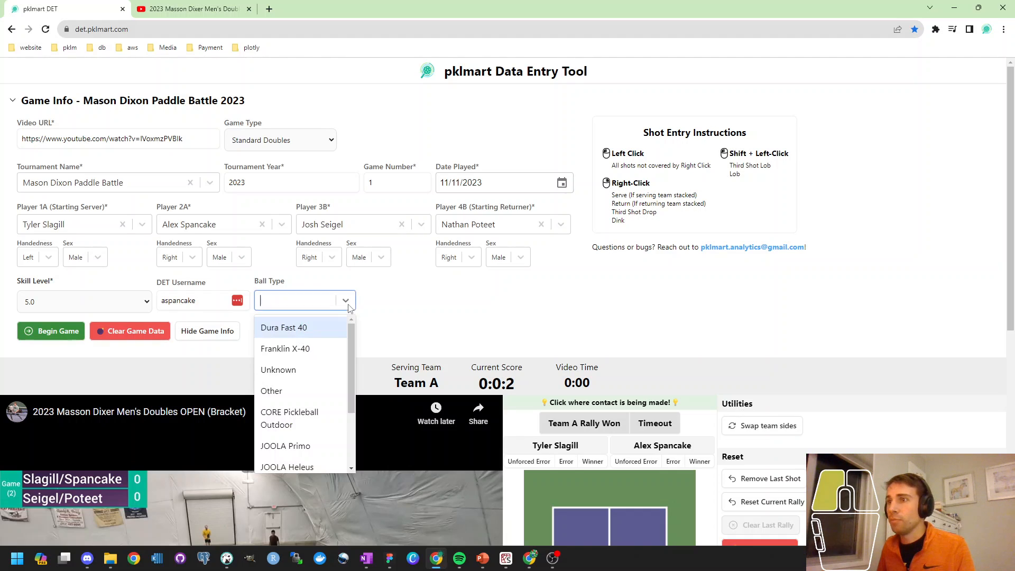
left_click(325, 323)
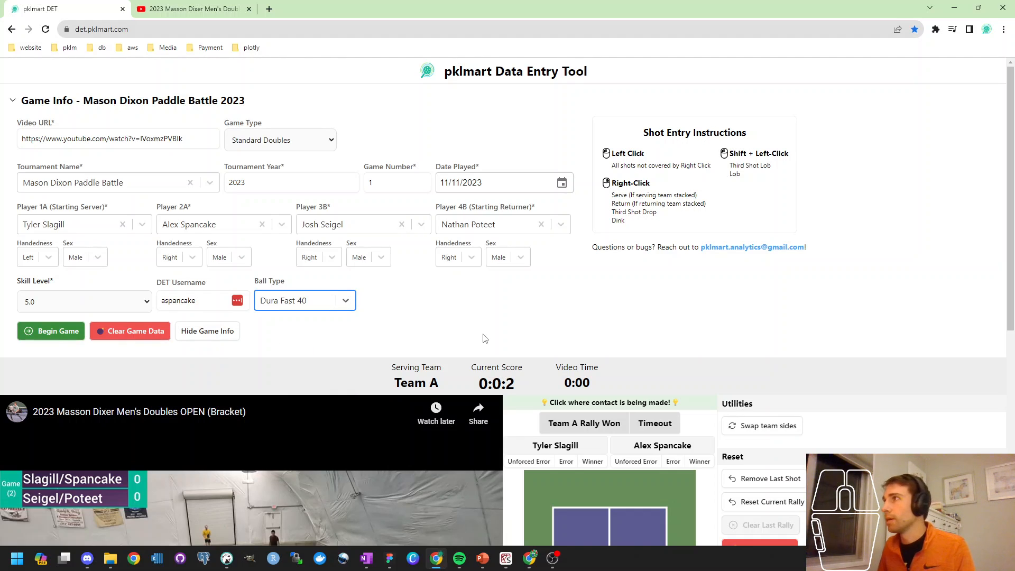
Step: Begin the game and dismiss the suggested videos covering the match video
left_click(58, 331)
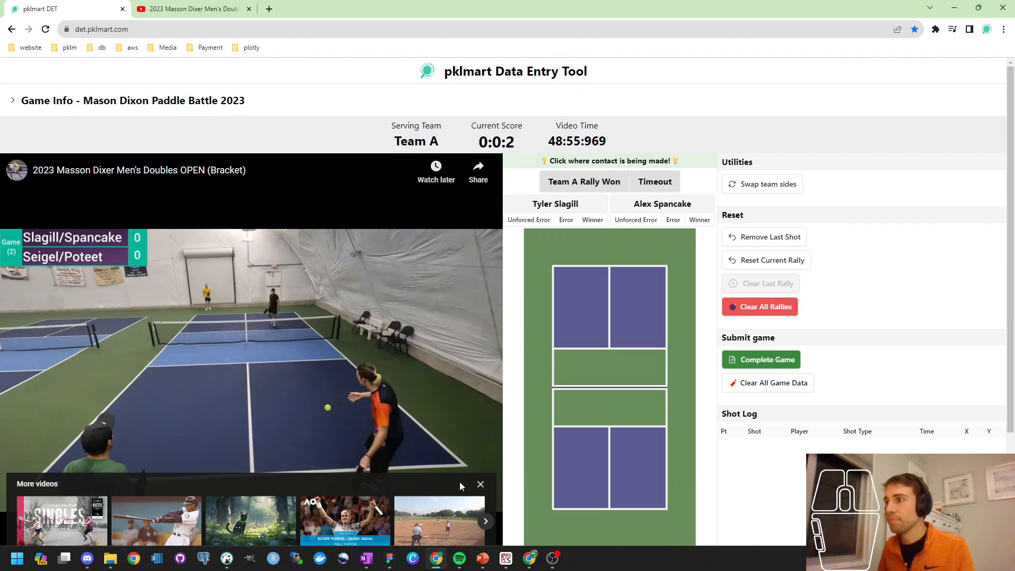
left_click(481, 484)
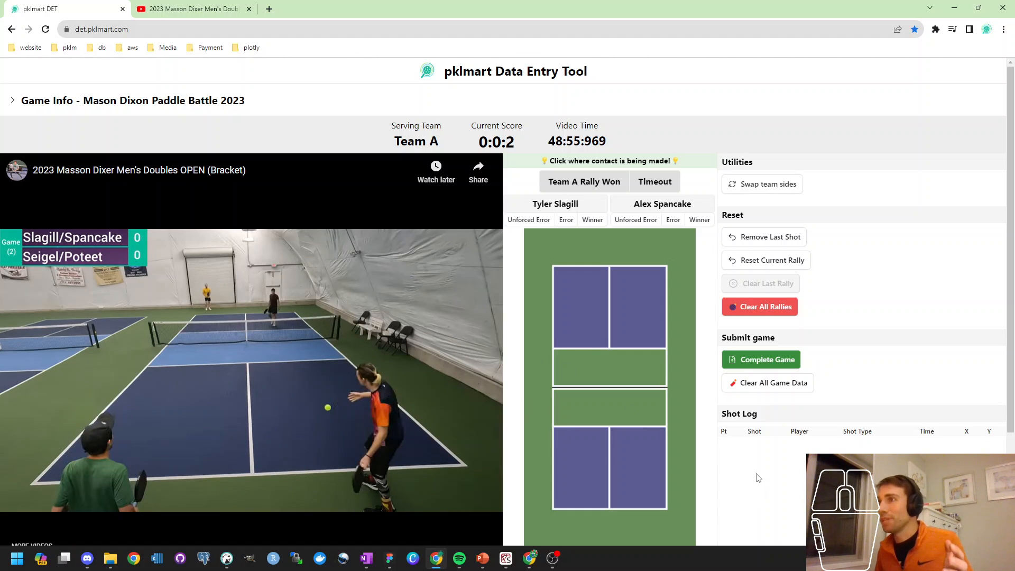
scroll(756, 473, "down", 3)
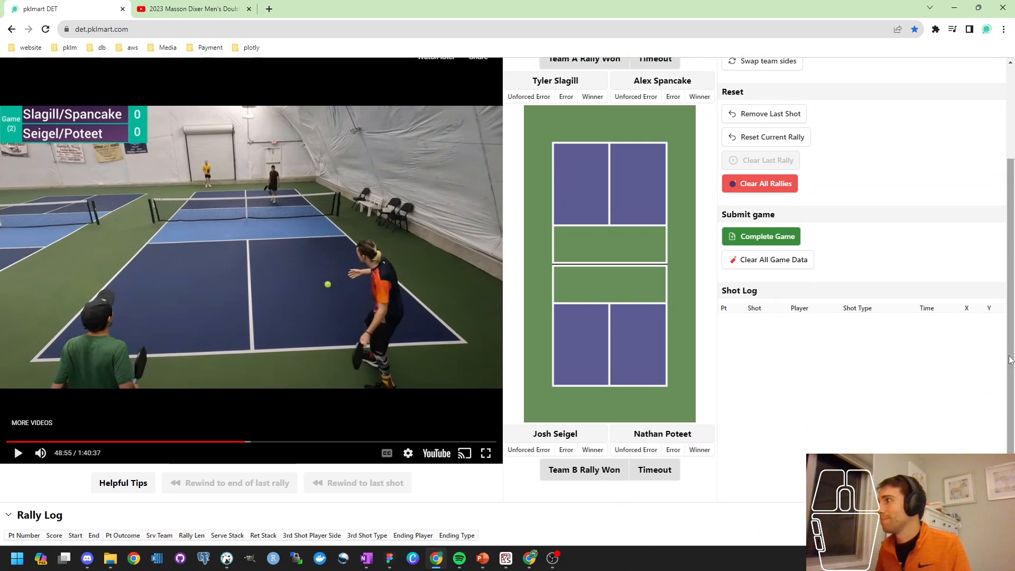
scroll(658, 252, "up", 1)
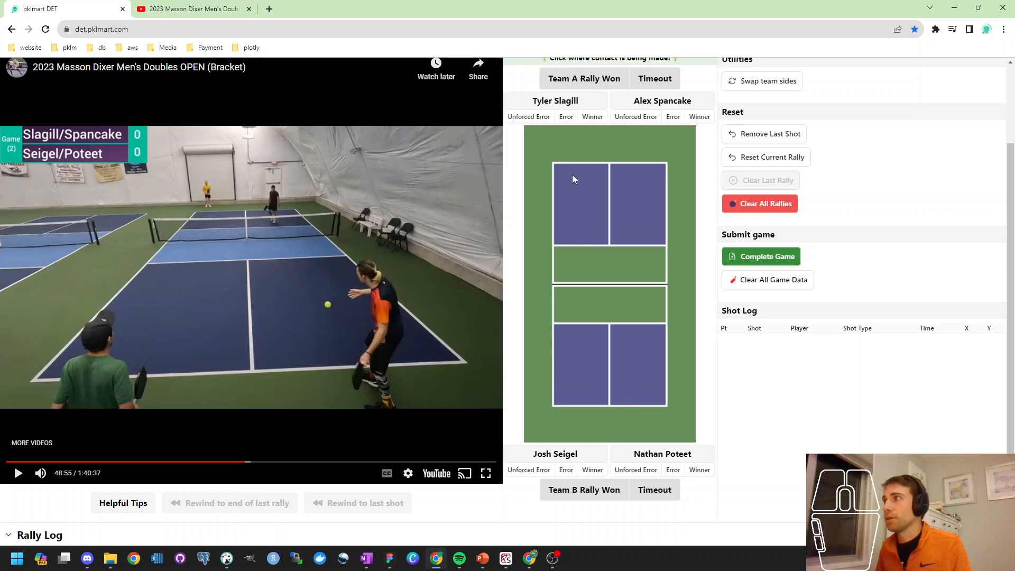
scroll(601, 270, "up", 2)
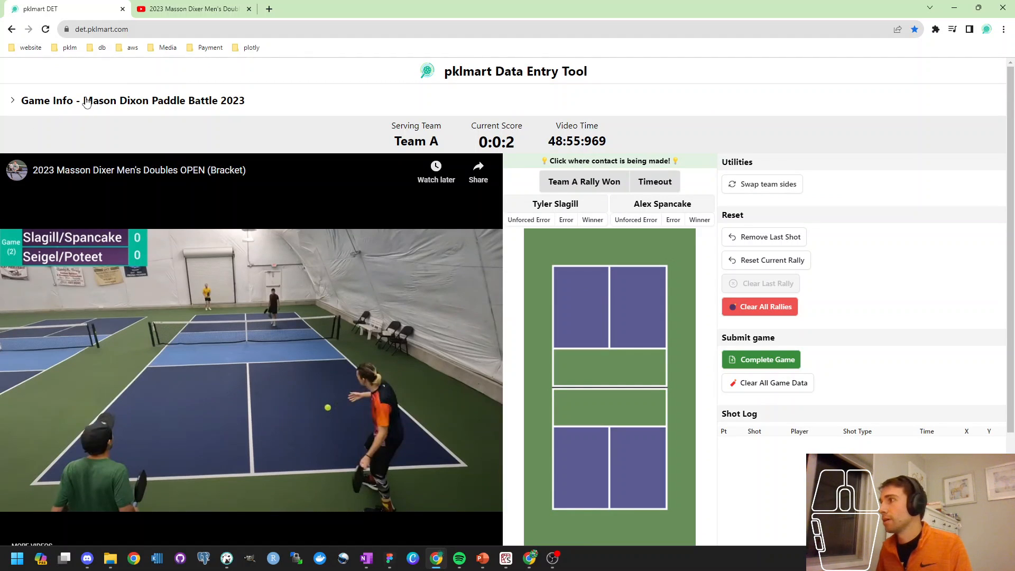
Step: Reopen the game info and review the Shot Entry Instructions alongside the court diagram
left_click(86, 99)
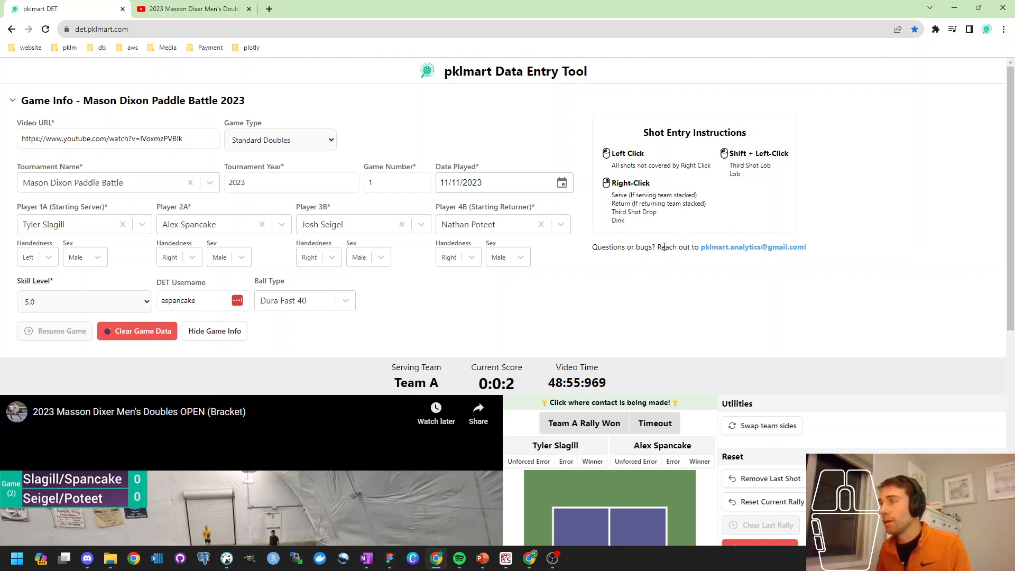
scroll(668, 259, "down", 5)
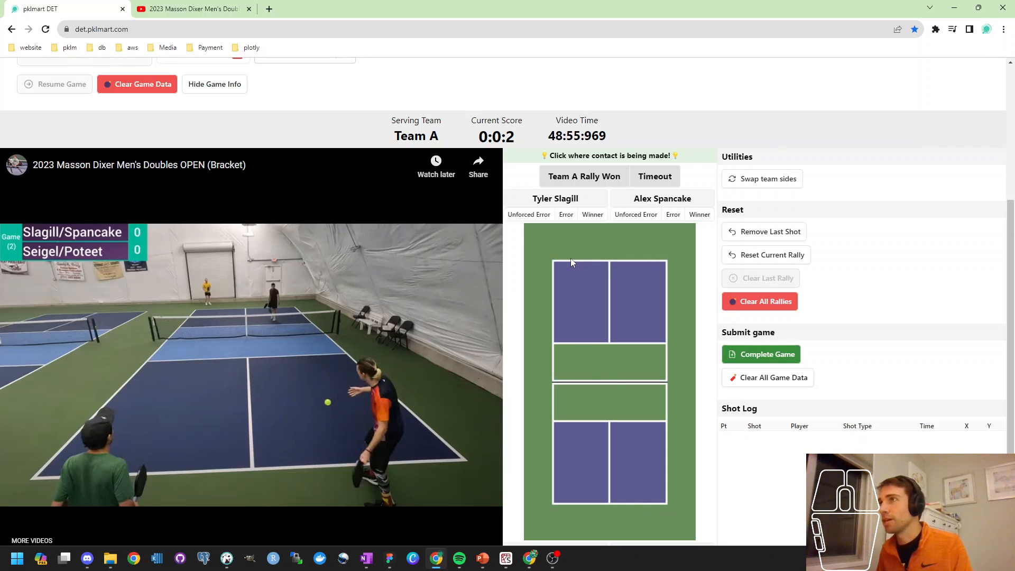
scroll(568, 271, "up", 5)
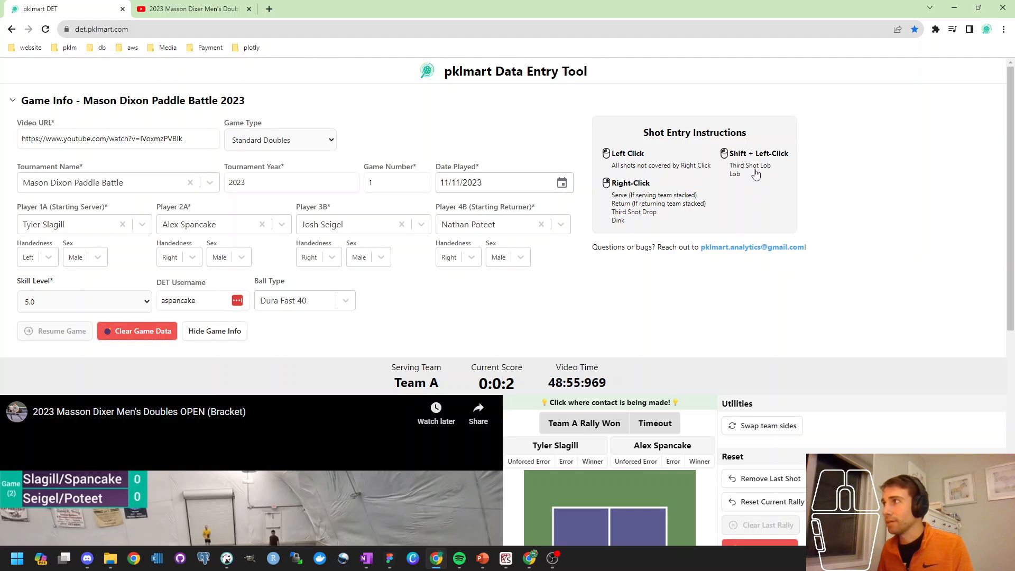
scroll(717, 229, "down", 4)
scroll(717, 229, "down", 1)
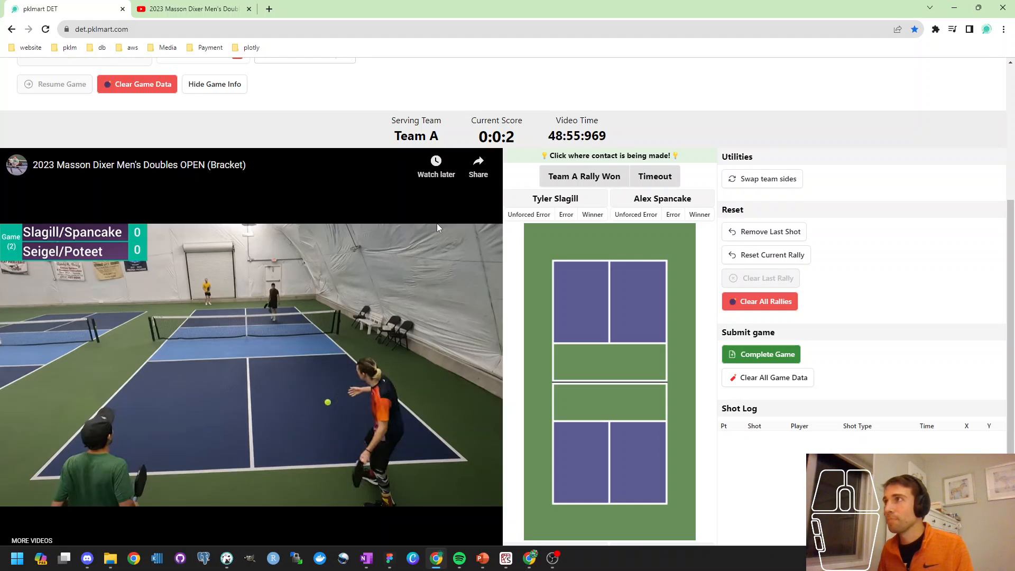
Step: Play the match video and plot the first rally's serve, return and third shot drop at their contact points on the court diagram
scroll(435, 225, "down", 2)
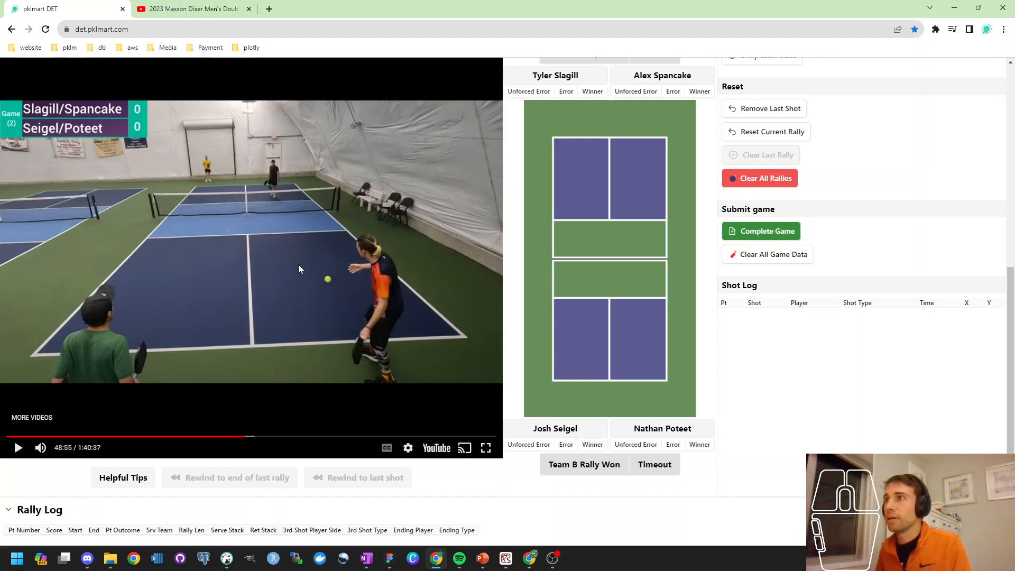
scroll(299, 264, "up", 1)
key("space")
left_click(641, 414)
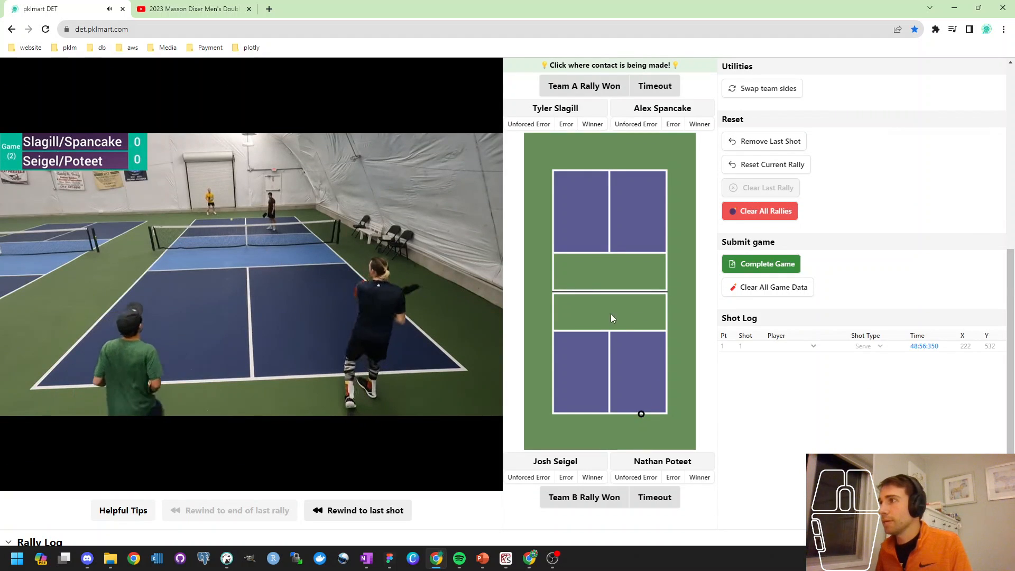
left_click(562, 165)
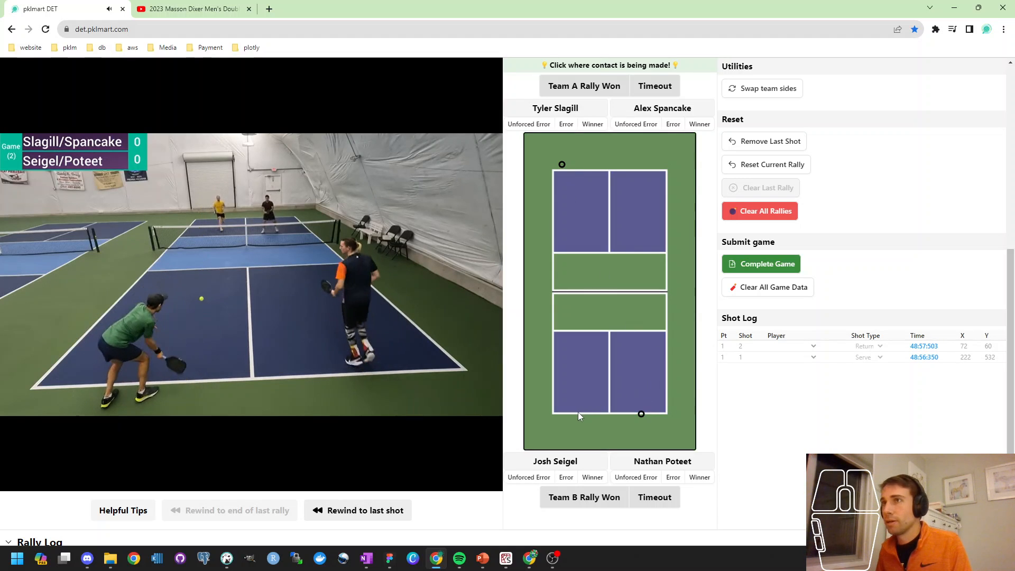
left_click(577, 397)
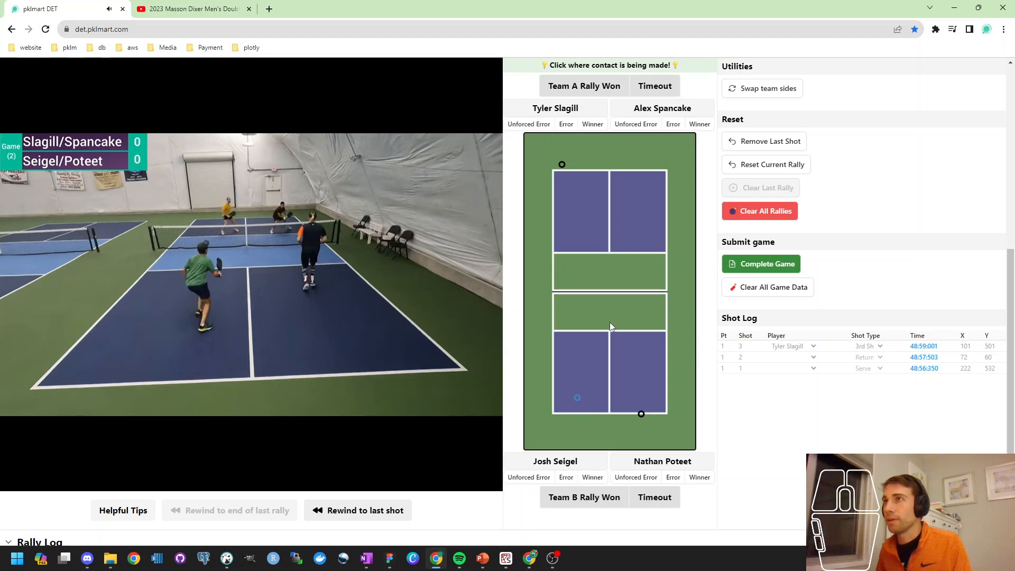
Step: Plot shots 4 and 5 as dinks and shots 6 and 7 as Other on the court diagram, and pause the video
left_click(651, 247)
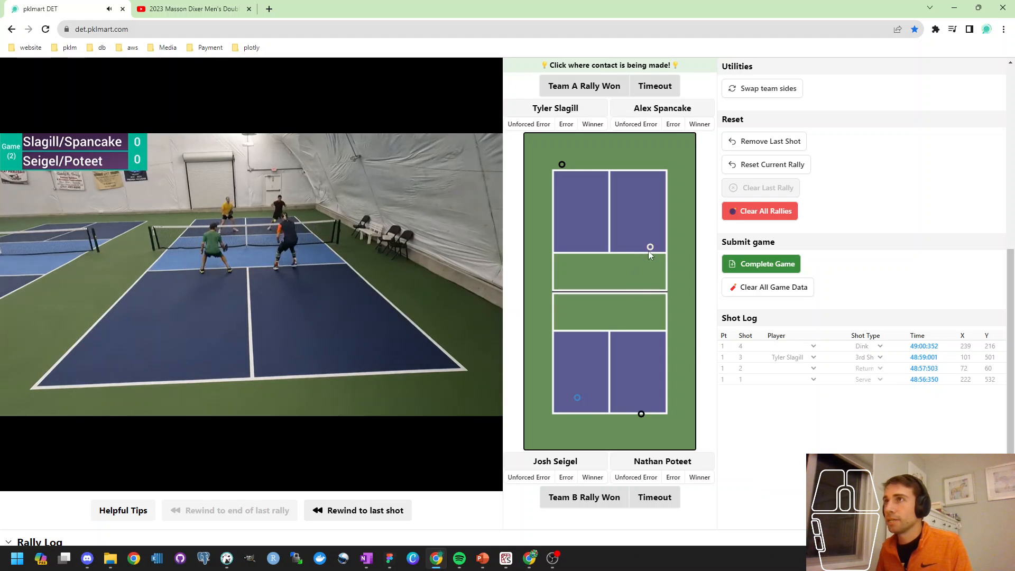
left_click(621, 335)
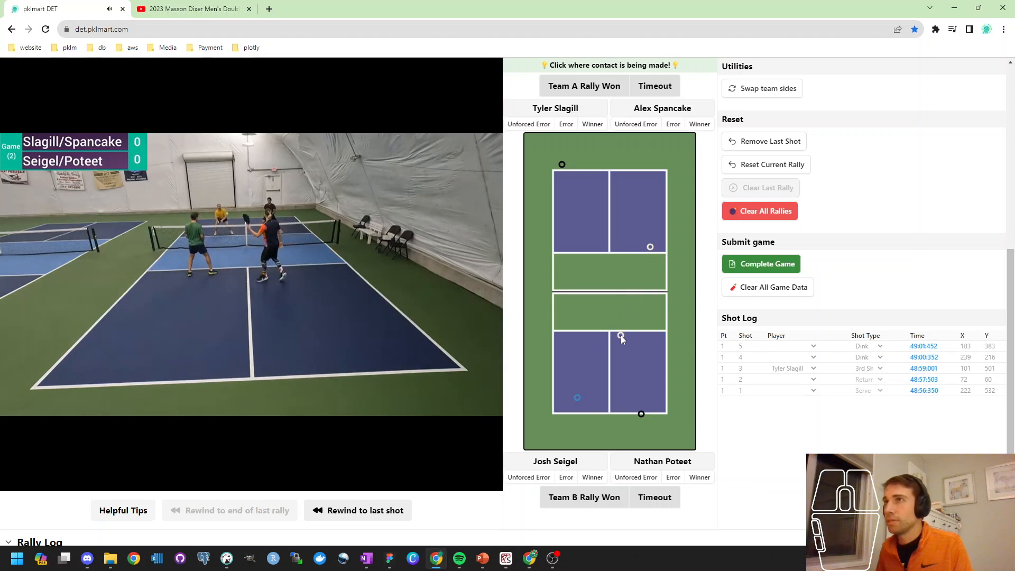
left_click(576, 247)
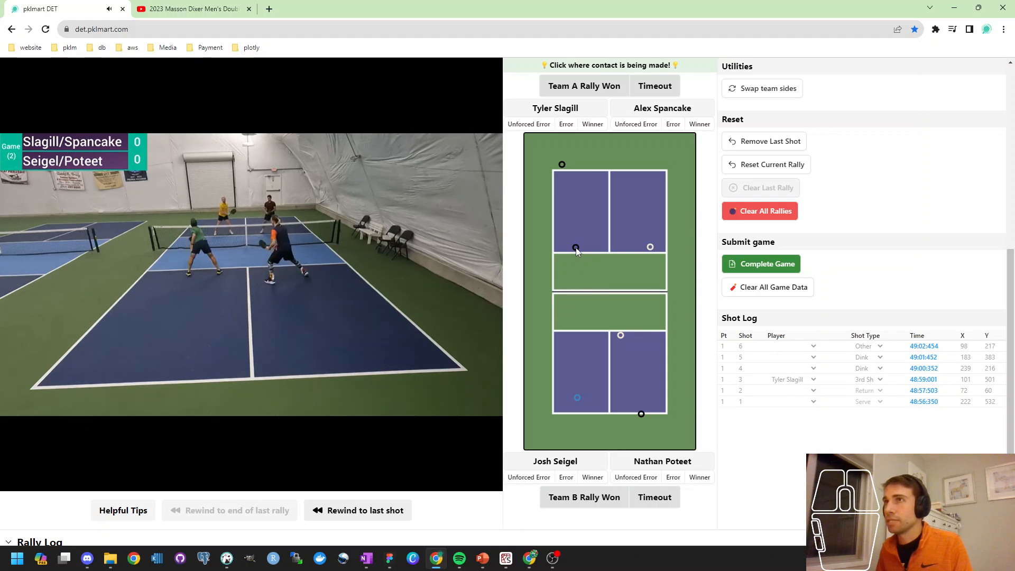
left_click(575, 330)
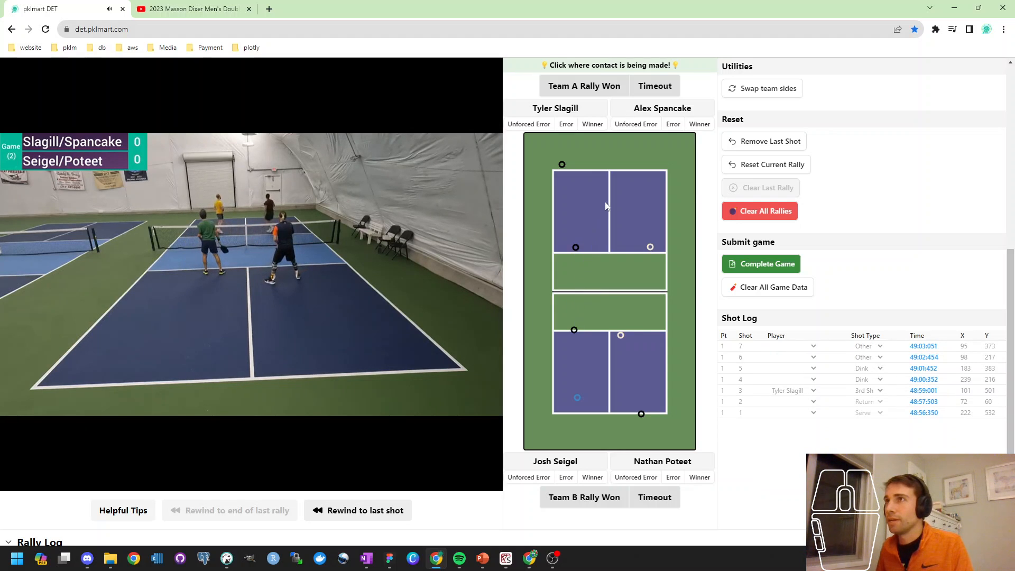
left_click(414, 276)
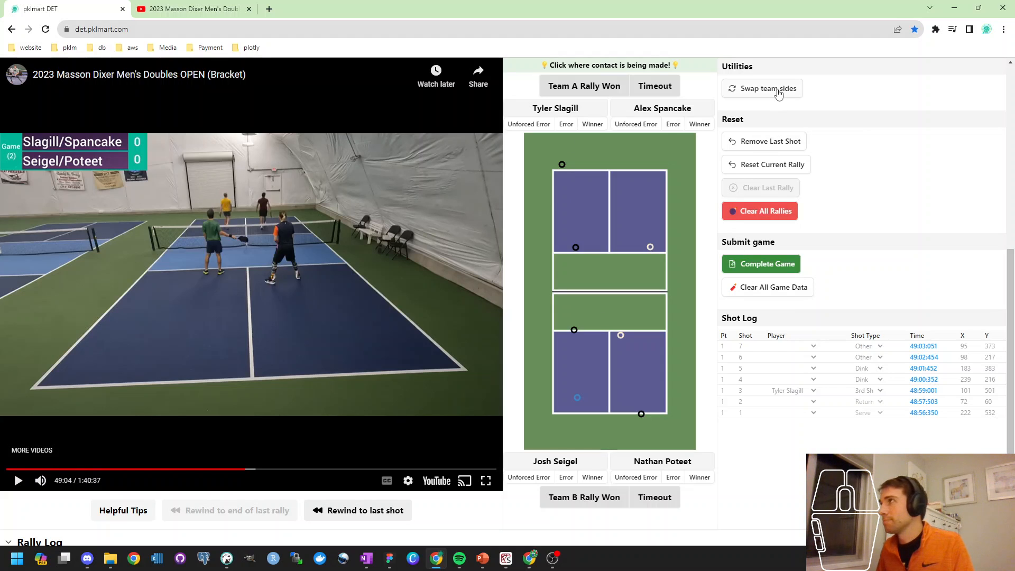
Step: Swap the team sides to match the video and set the shot type of shot 6 to Speed Up
left_click(778, 93)
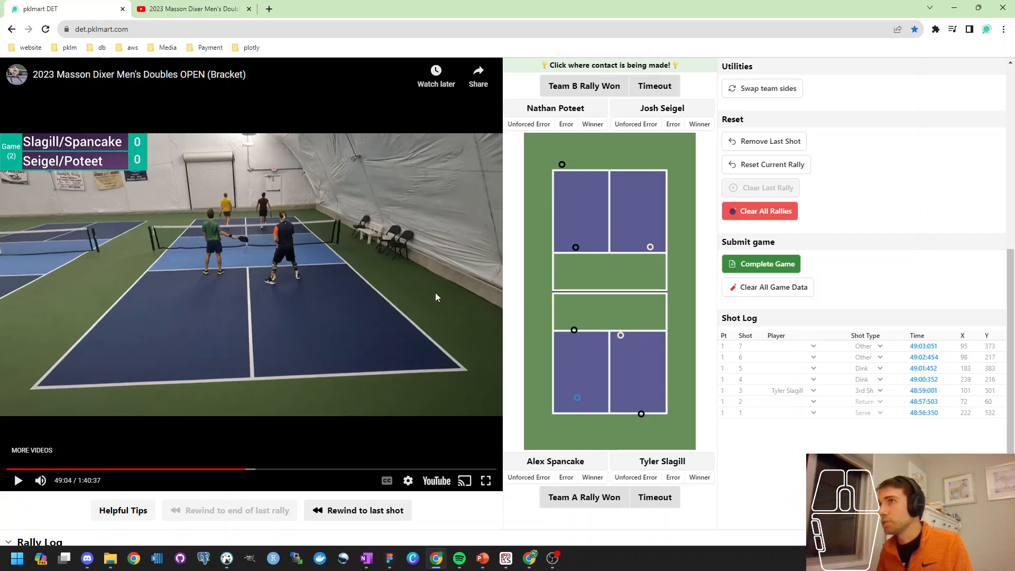
mouse_move(784, 364)
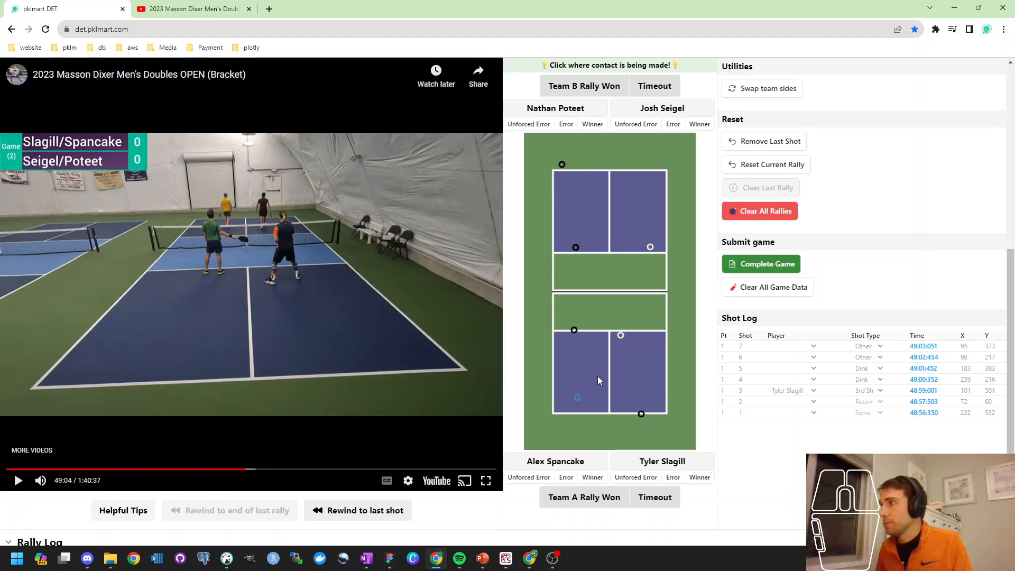
mouse_move(784, 385)
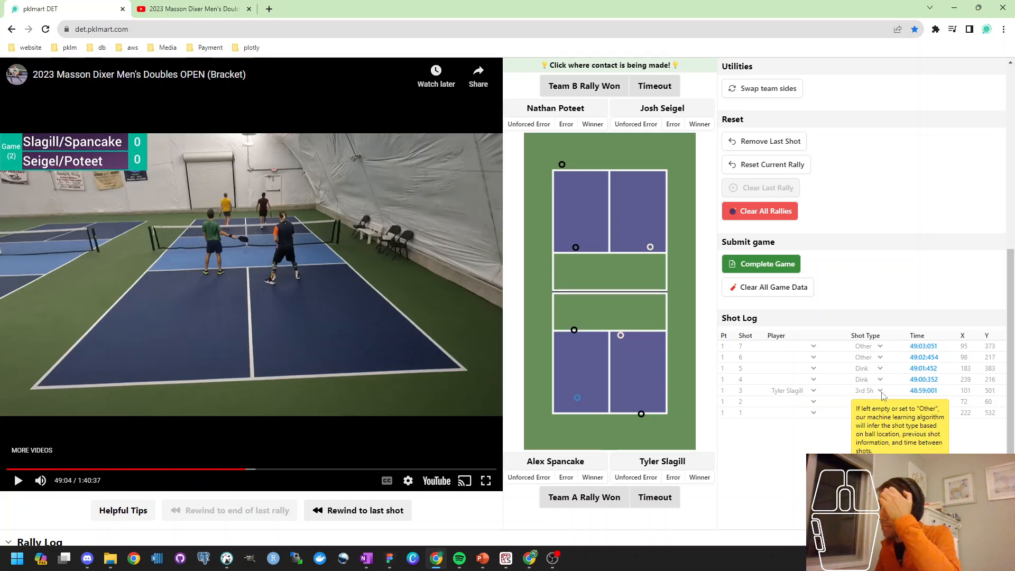
left_click(880, 359)
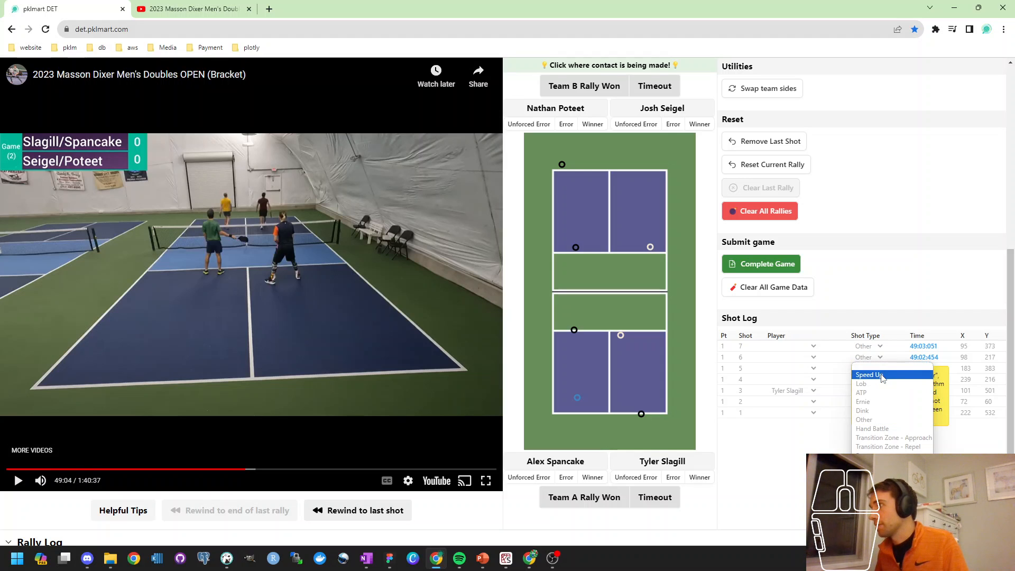
left_click(881, 376)
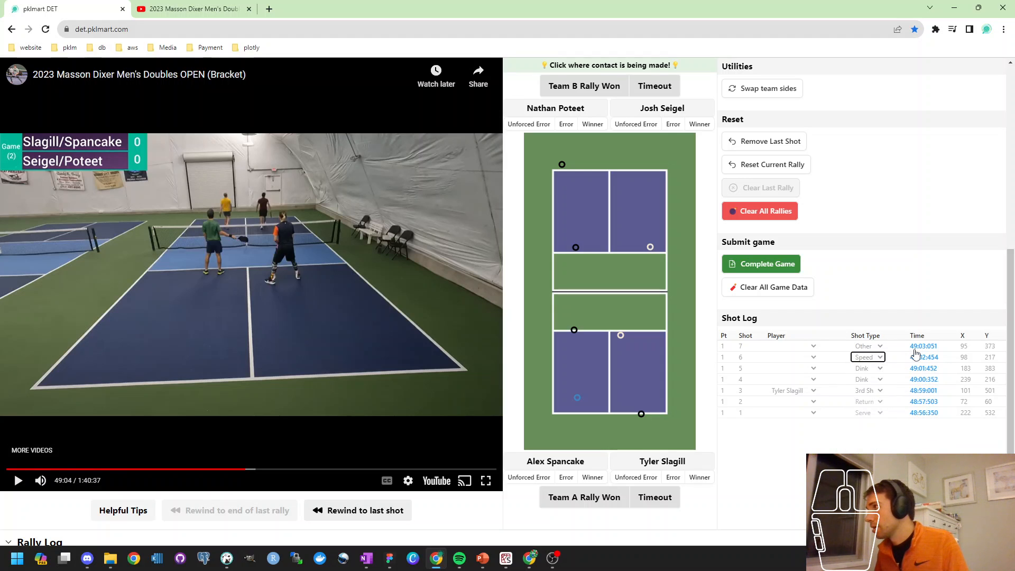
Step: Replay the video around shot 7 and set that shot's type to Hand Battle
left_click(920, 347)
left_click(370, 333)
key("Left")
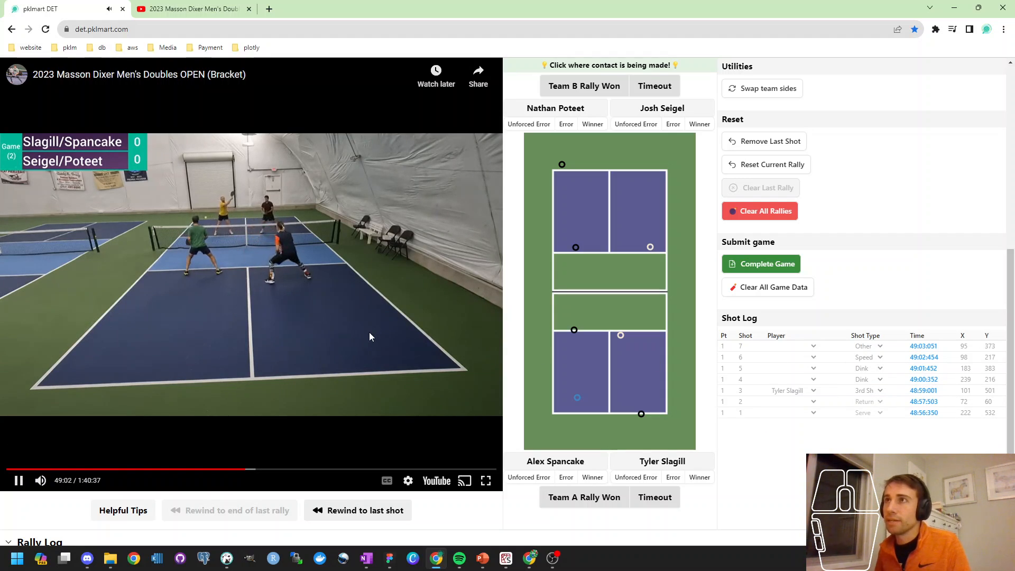
left_click(364, 334)
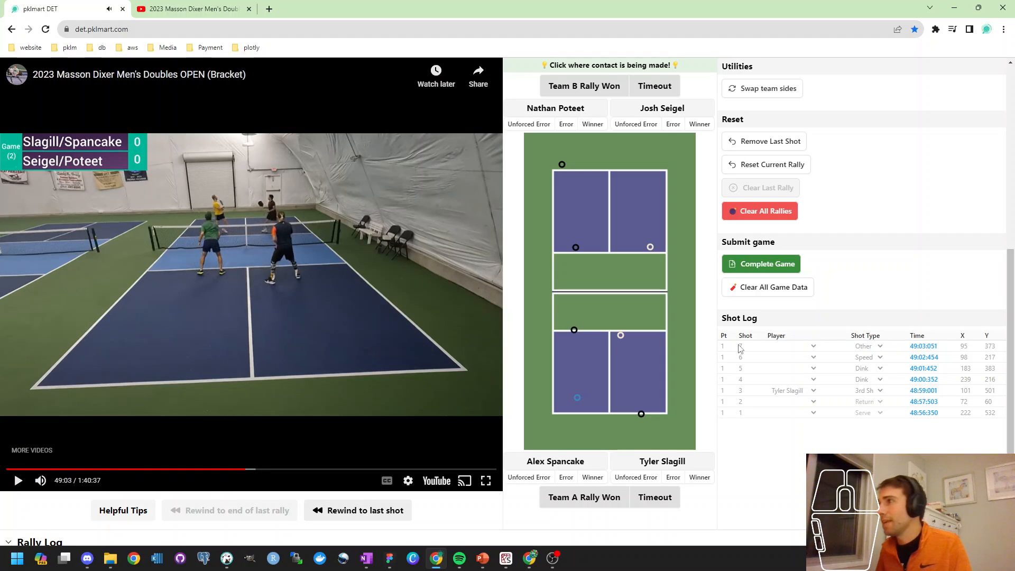
left_click(875, 346)
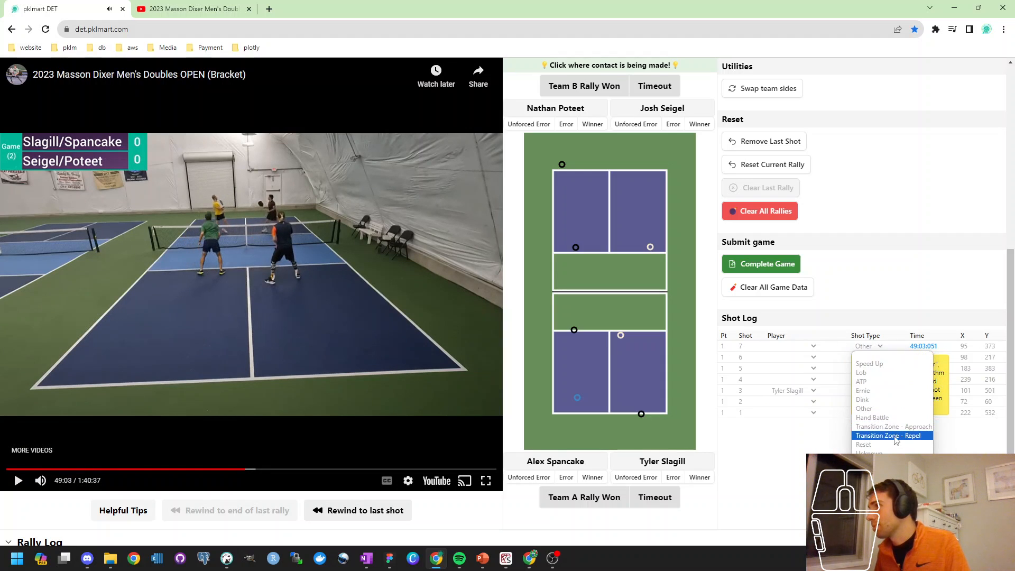
left_click(878, 417)
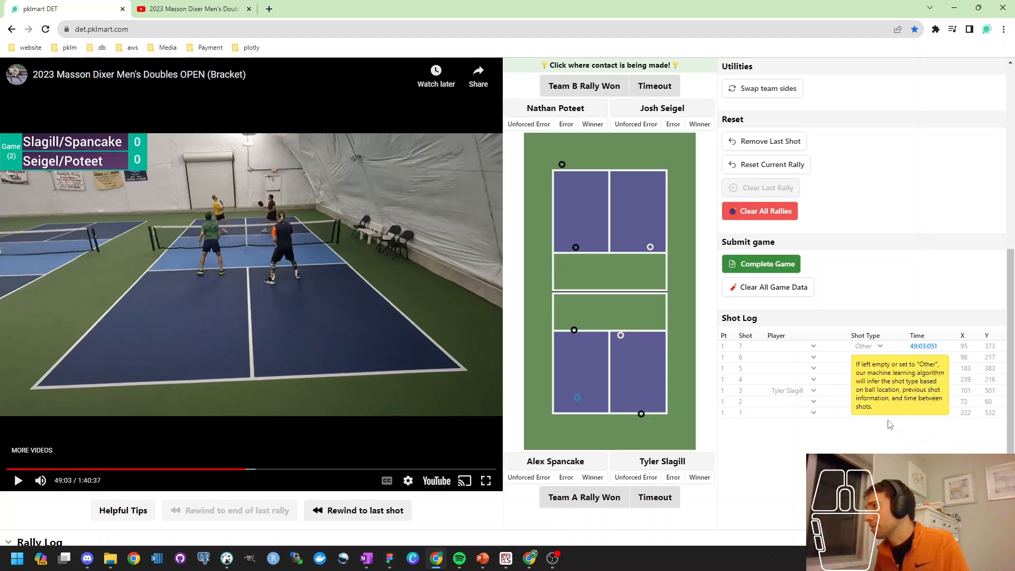
Step: Assign shot 7 to Player 2A and end the rally with an Error by that player
left_click(814, 346)
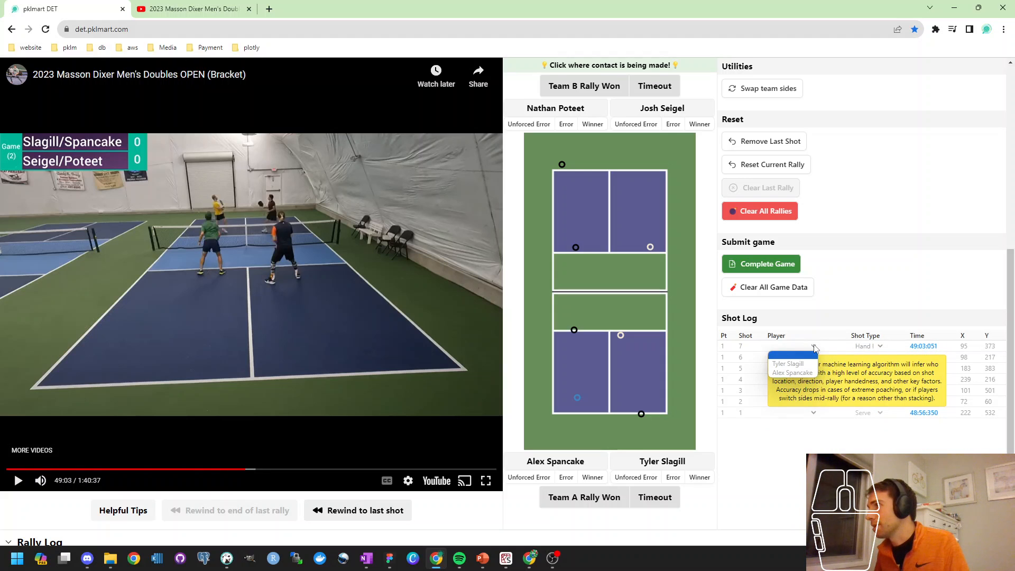
key("Down")
key("Down")
key("Return")
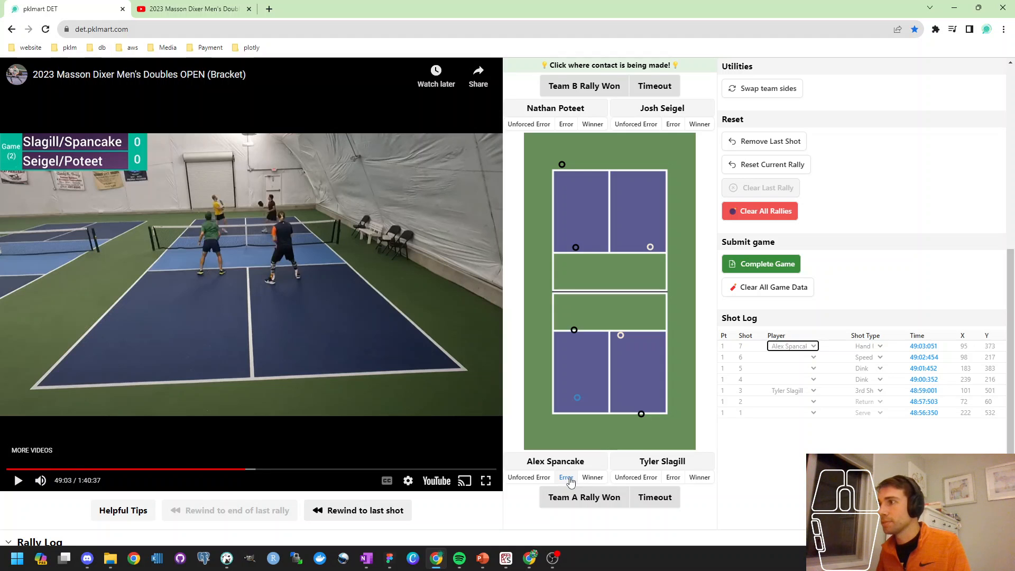
left_click(569, 479)
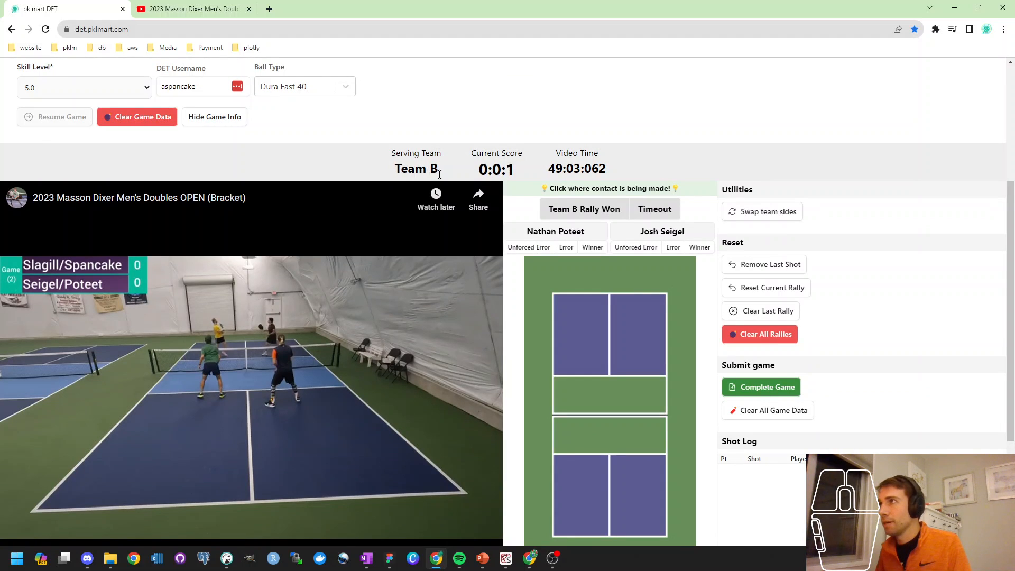
scroll(580, 334, "down", 3)
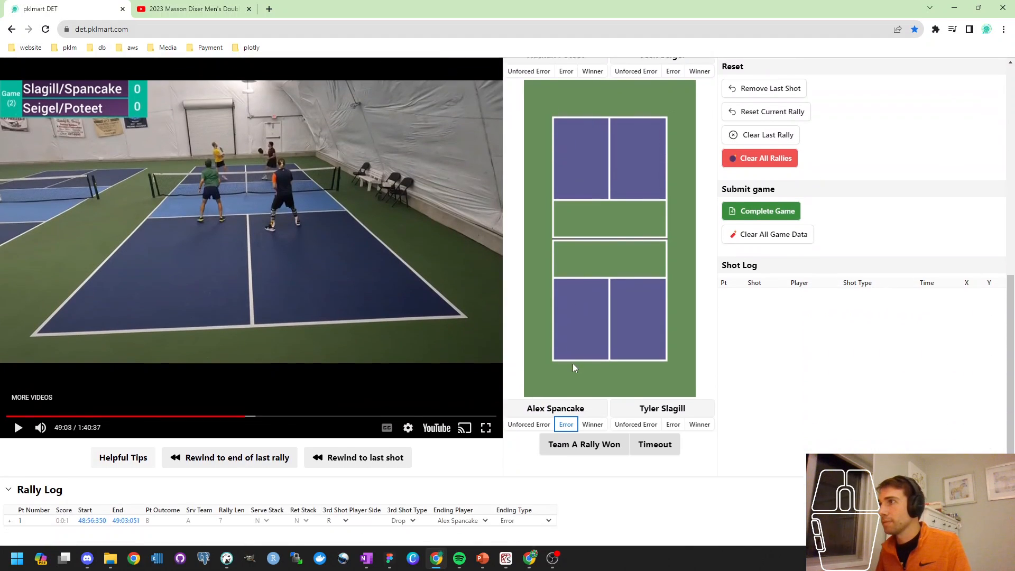
Step: Expand rally 1 in the Rally Log and review its recorded shots and rally details
left_click(10, 522)
scroll(21, 502, "down", 2)
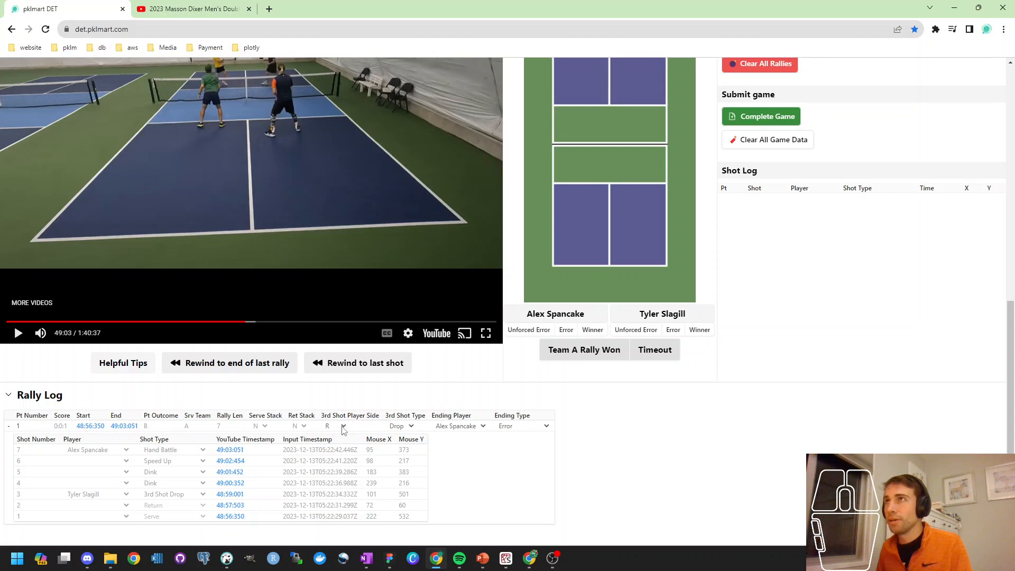
scroll(343, 427, "up", 2)
scroll(294, 343, "down", 2)
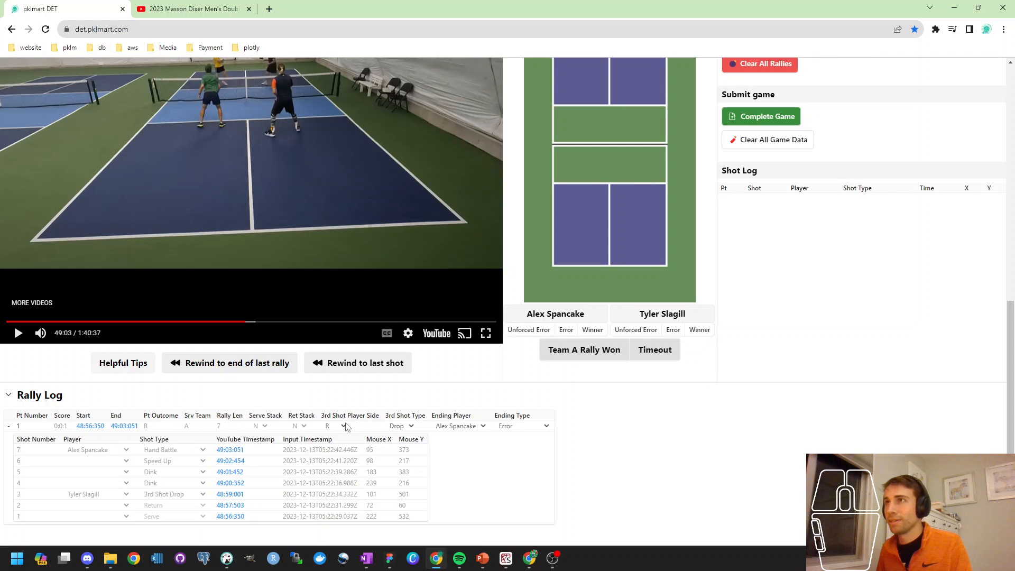
Step: Replay rally 1 from five seconds earlier, pause at the third shot, and set the rally's 3rd Shot Player Side to L
scroll(318, 317, "up", 3)
left_click(275, 217)
key("Left")
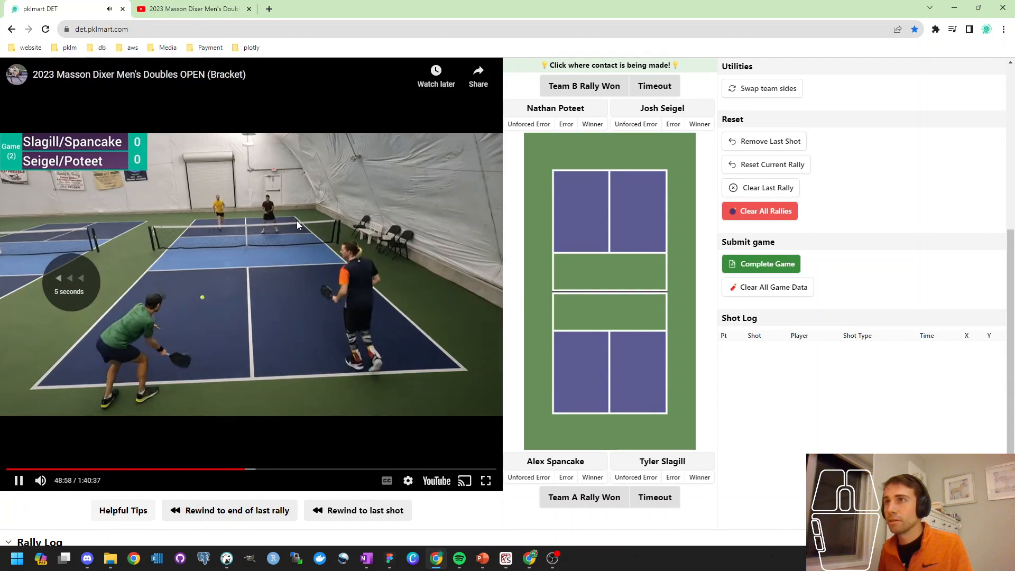
key("space")
scroll(337, 227, "down", 2)
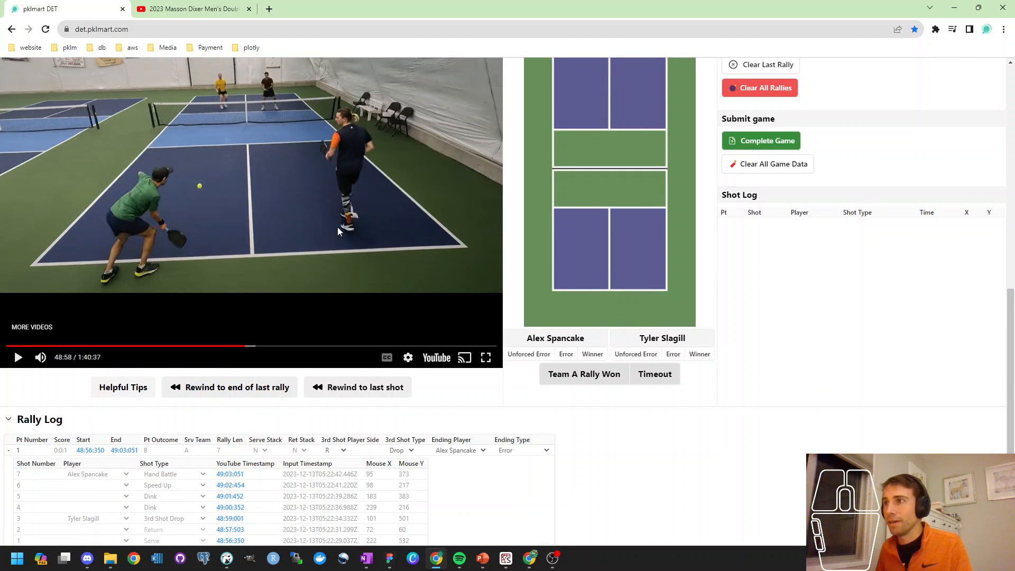
scroll(338, 227, "up", 6)
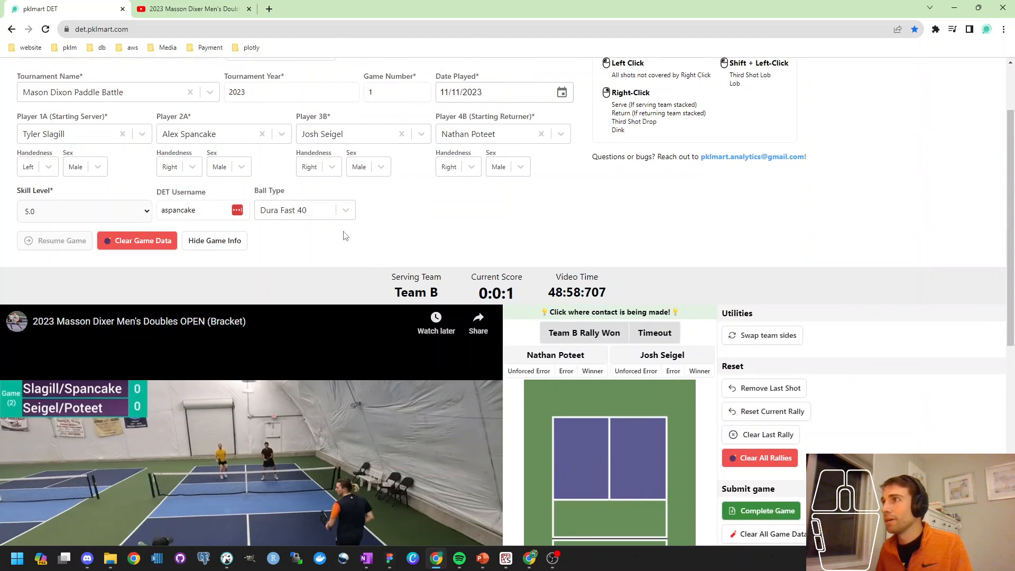
scroll(343, 236, "down", 6)
left_click(334, 451)
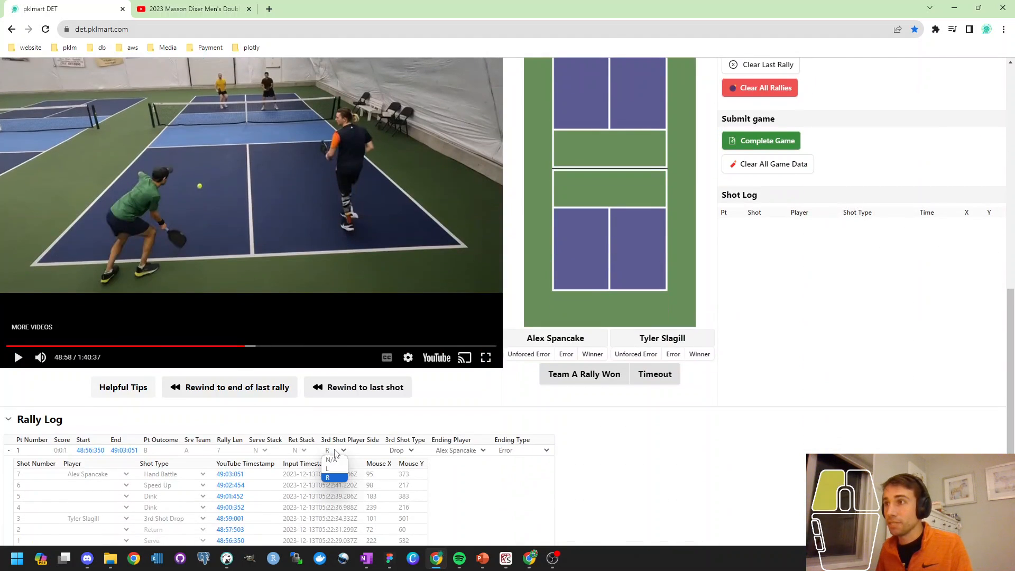
left_click(338, 472)
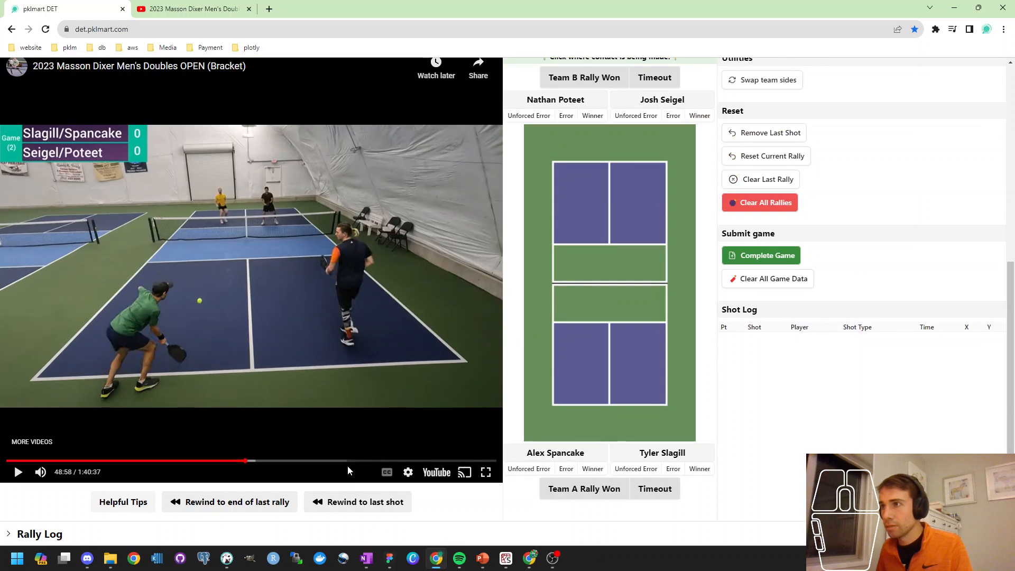
scroll(77, 536, "down", 1)
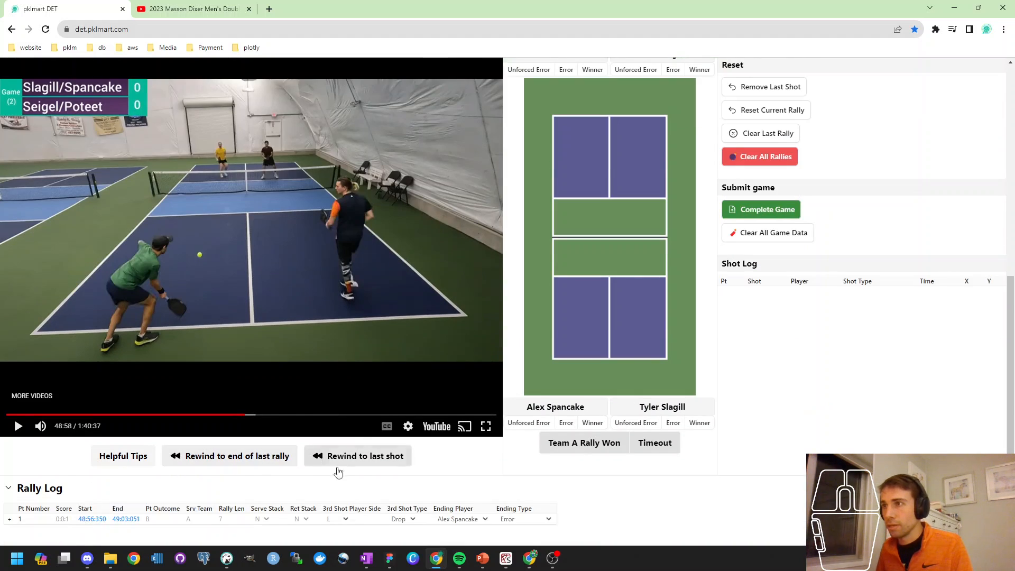
mouse_move(346, 510)
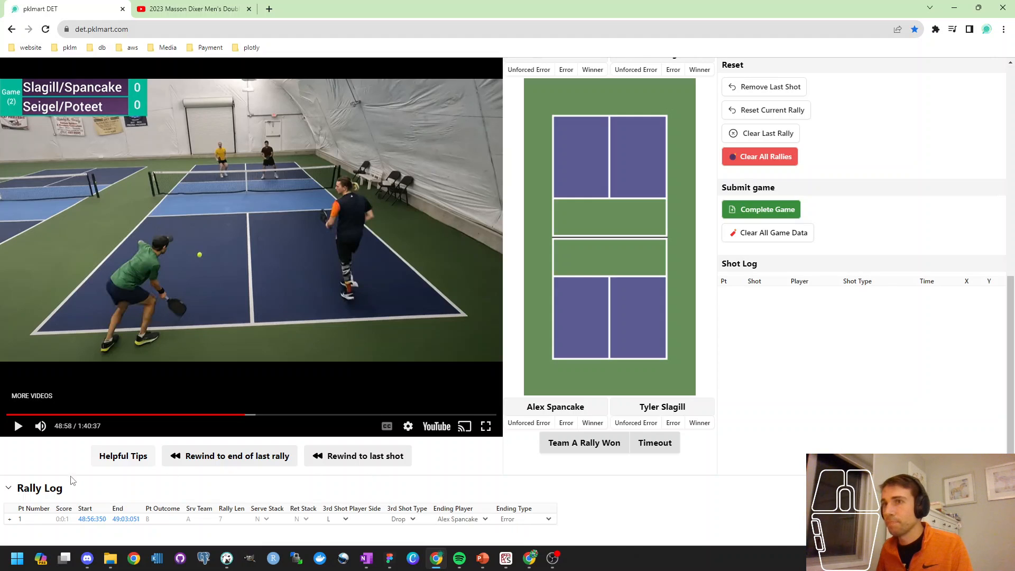
Step: Examine the game info, the Shot Entry Instructions, and rally 1's entry in the Rally Log
left_click(26, 489)
scroll(370, 370, "up", 2)
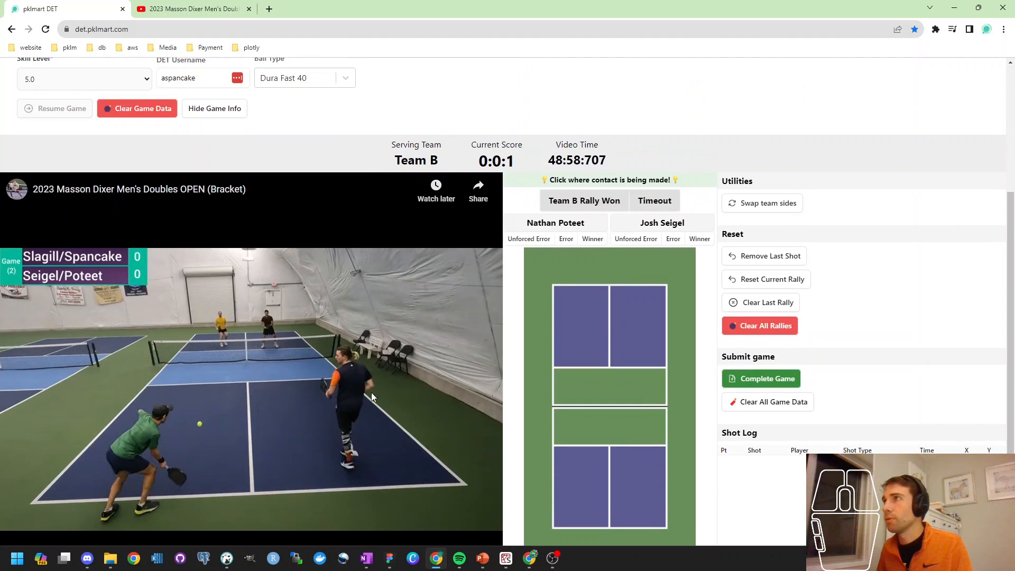
scroll(362, 402, "down", 2)
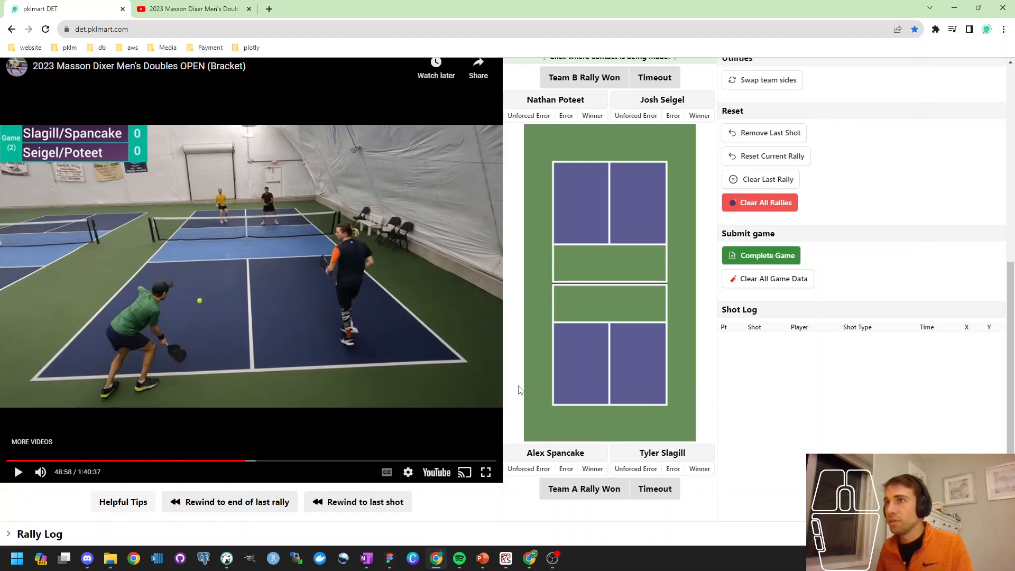
scroll(516, 362, "up", 2)
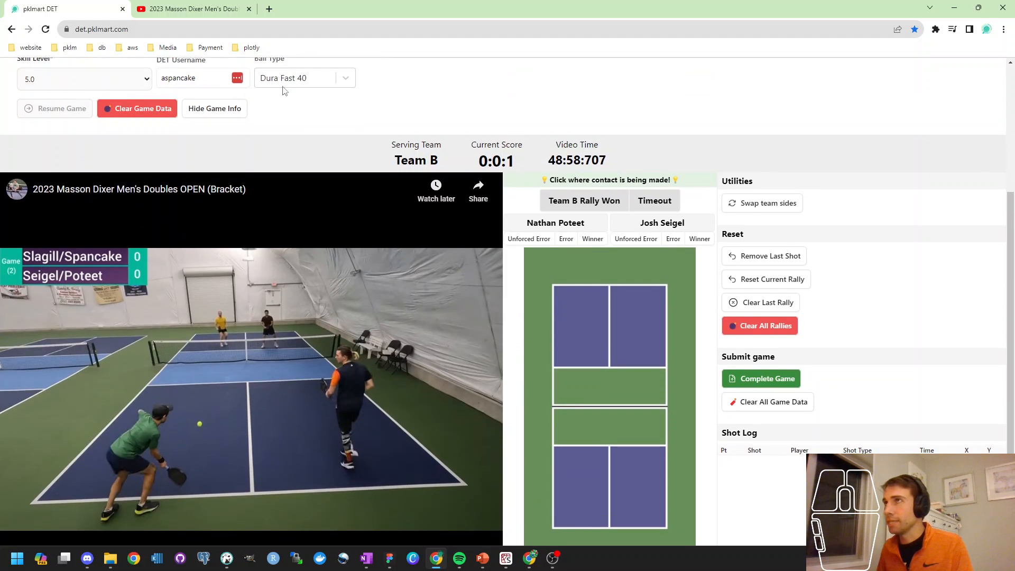
scroll(295, 200, "up", 4)
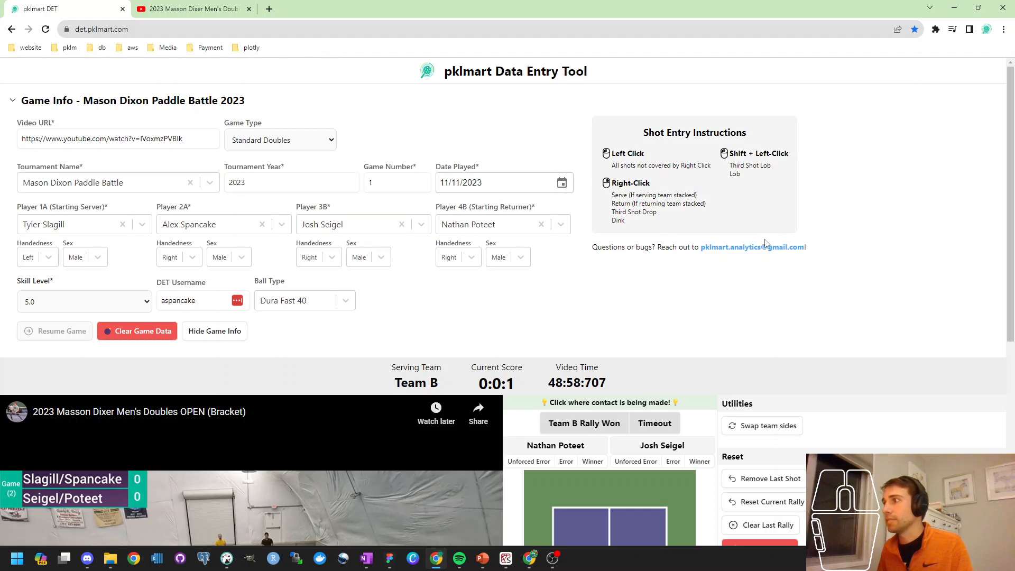
scroll(763, 248, "down", 6)
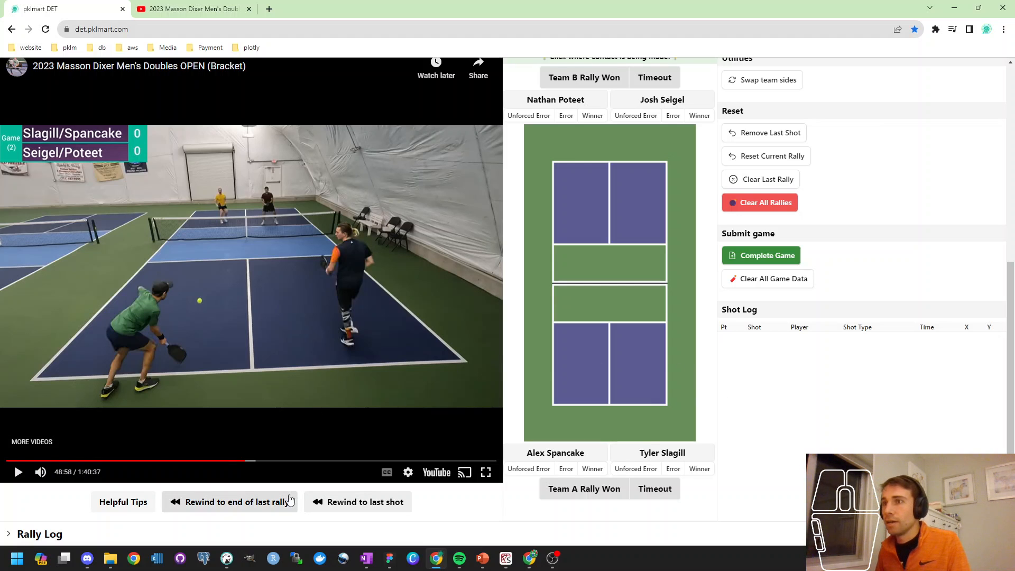
left_click(38, 535)
scroll(256, 458, "down", 1)
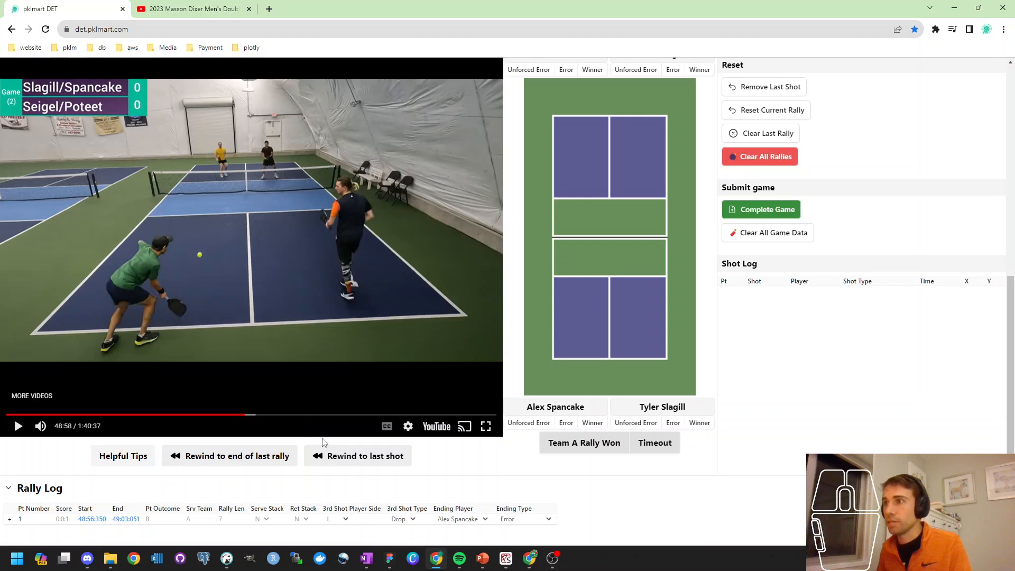
scroll(257, 499, "up", 2)
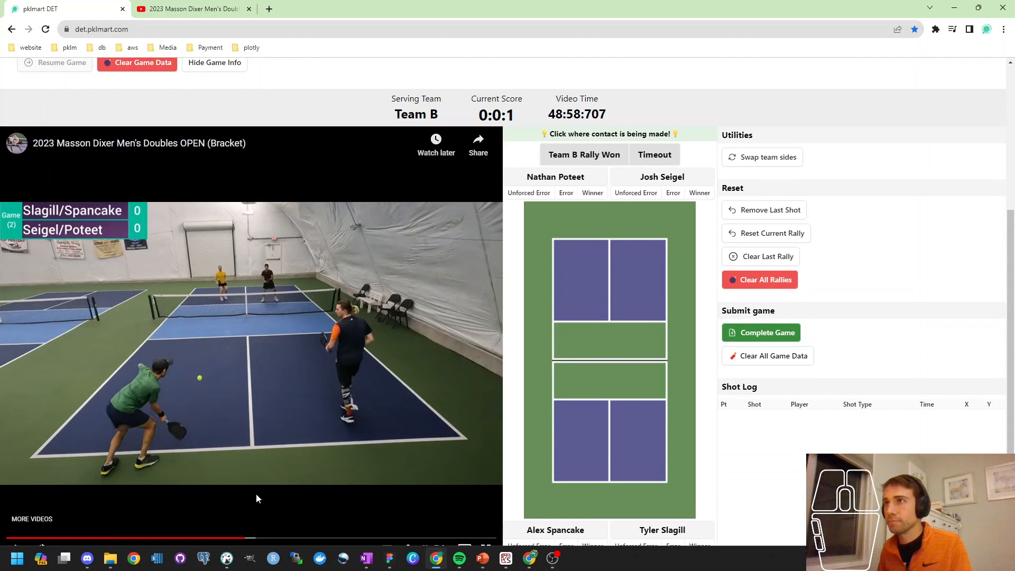
Step: Skip the video ahead past the end of rally 1, keep it playing, and open the Playback speed options
scroll(294, 399, "down", 1)
left_click(291, 398)
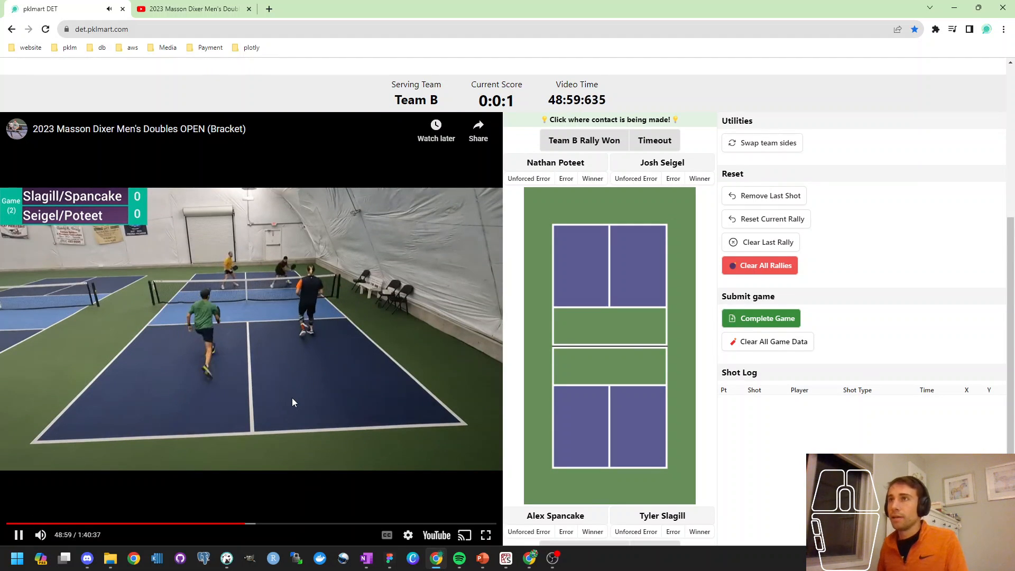
key("Right")
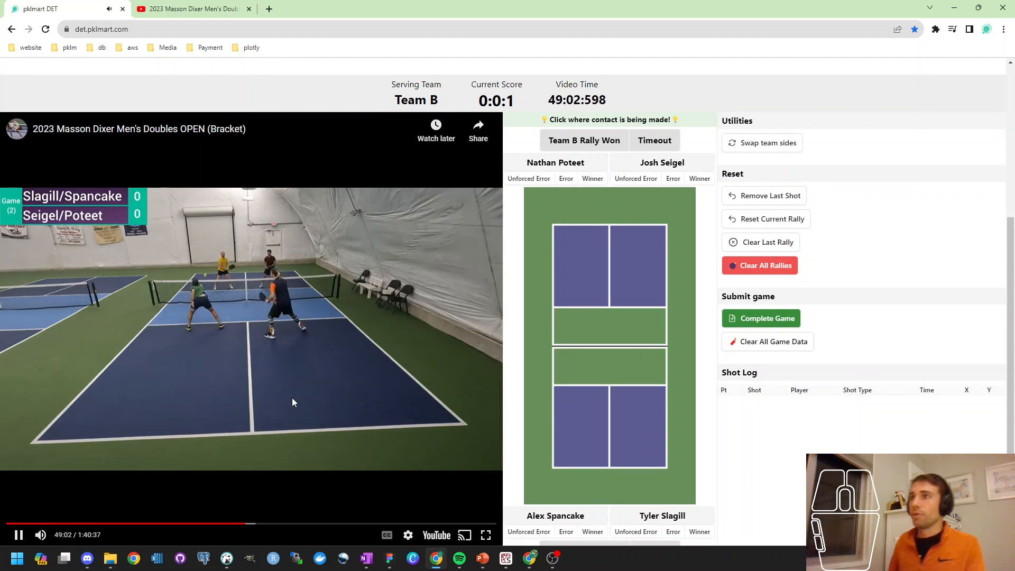
key("Right")
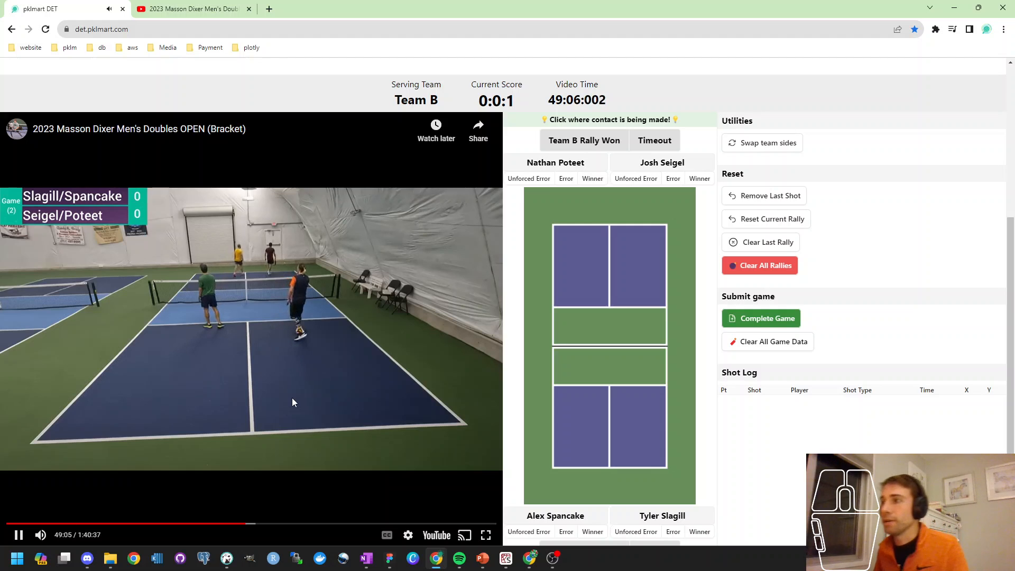
left_click(392, 474)
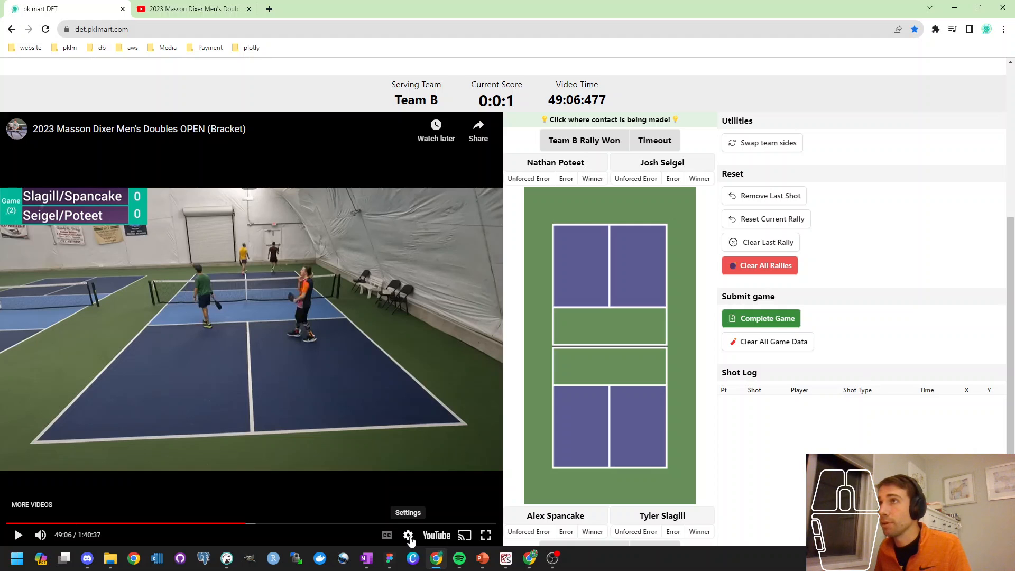
left_click(364, 420)
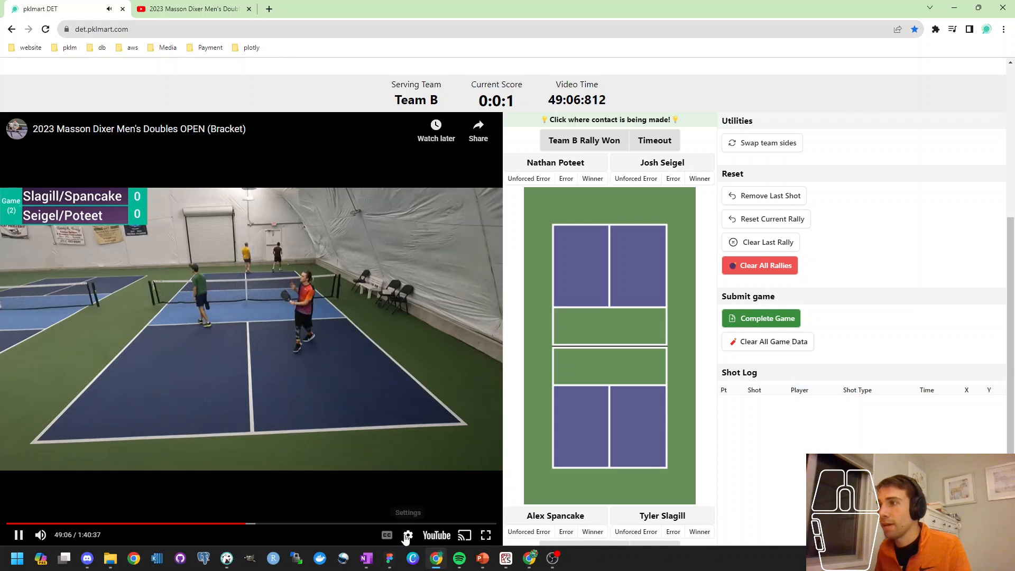
left_click(408, 535)
left_click(451, 480)
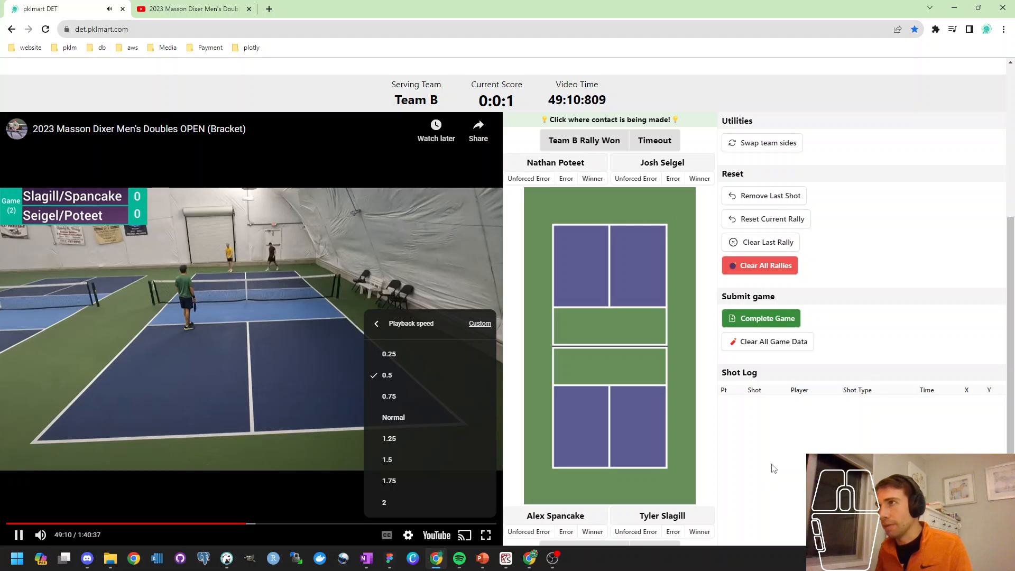
Step: Plot rally 2's serve at the far baseline, its return behind the near baseline, and its third shot beside the serve, pausing for the third shot
left_click(587, 220)
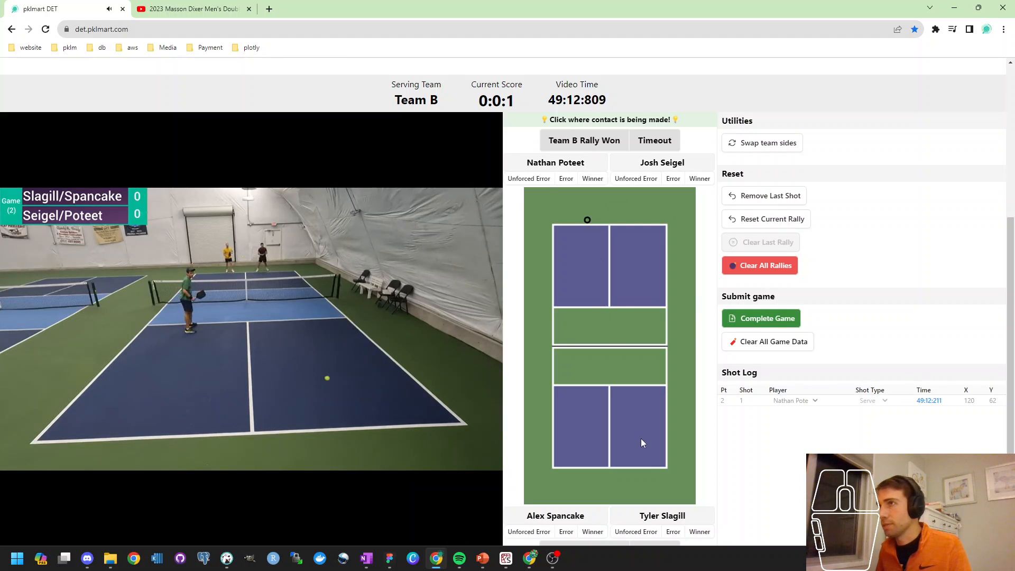
left_click(646, 488)
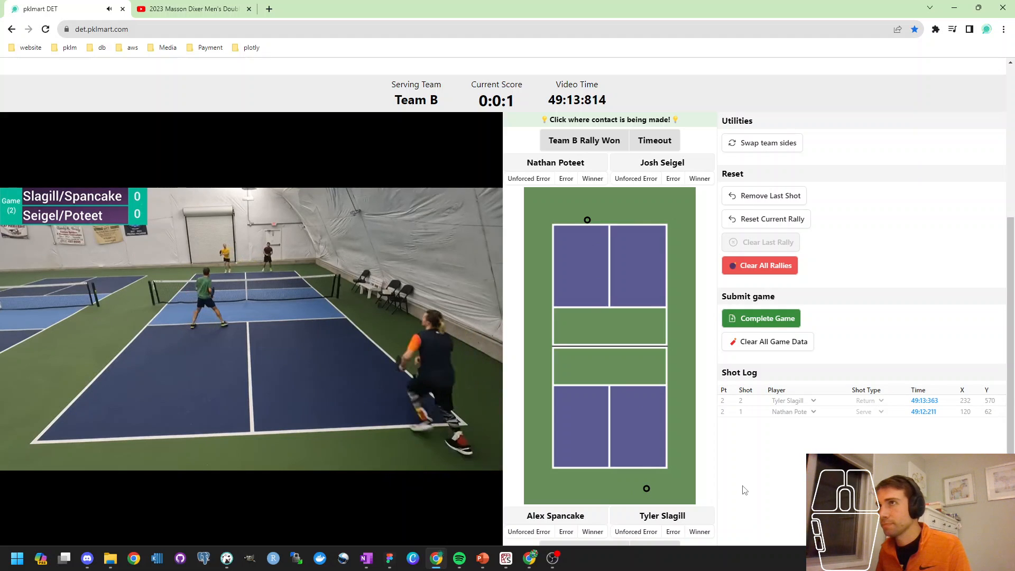
left_click(349, 321)
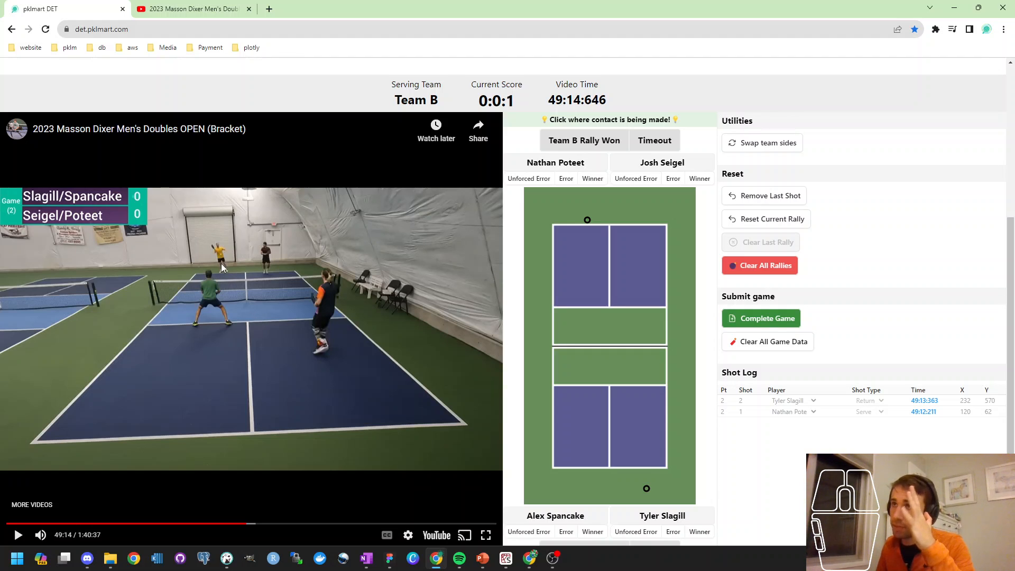
left_click(575, 221)
left_click(345, 332)
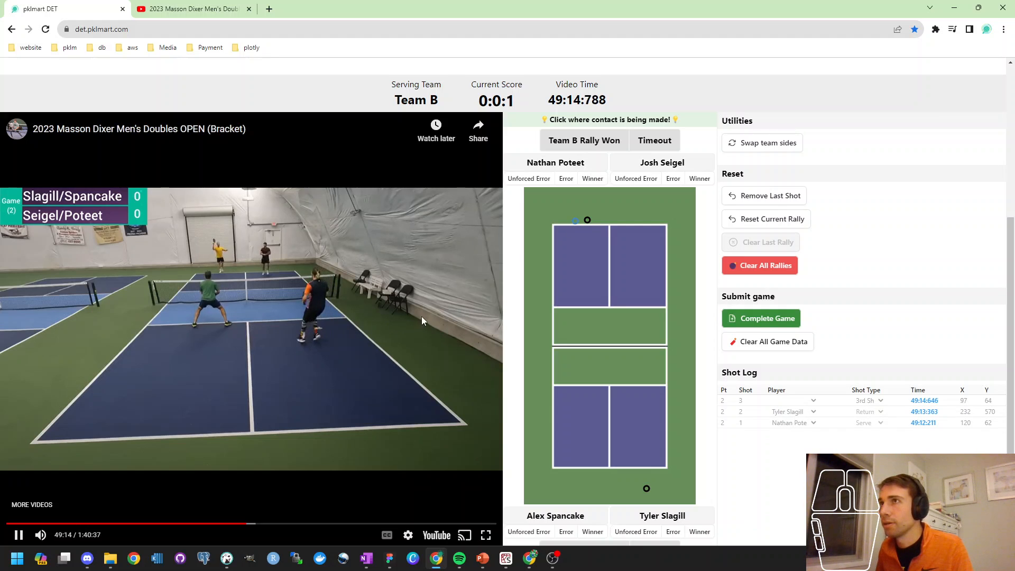
Step: Plot shots 4 and 5 of rally 2 as Other and shots 6, 7 and 8 as dinks on the court diagram
left_click(635, 387)
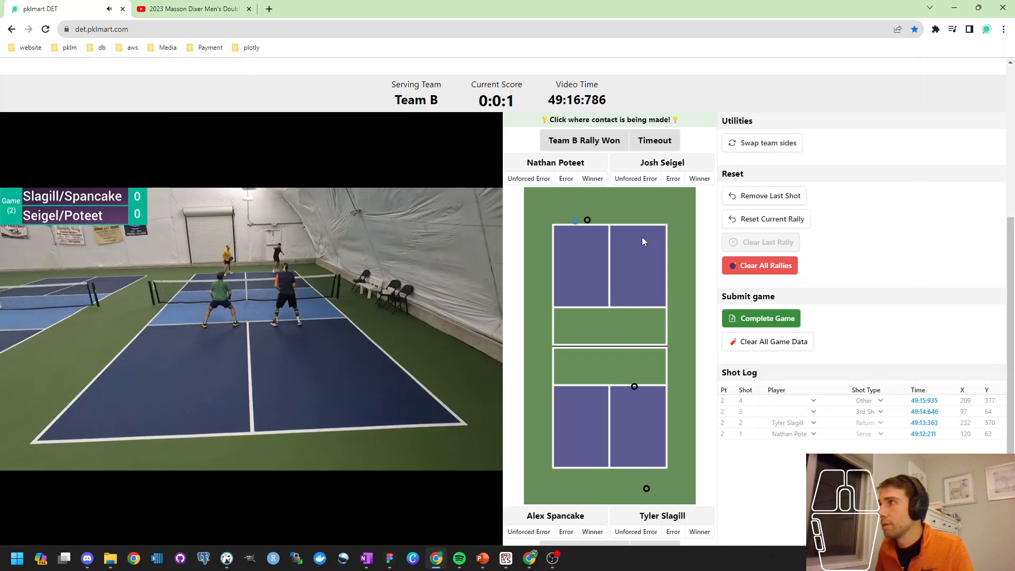
left_click(645, 223)
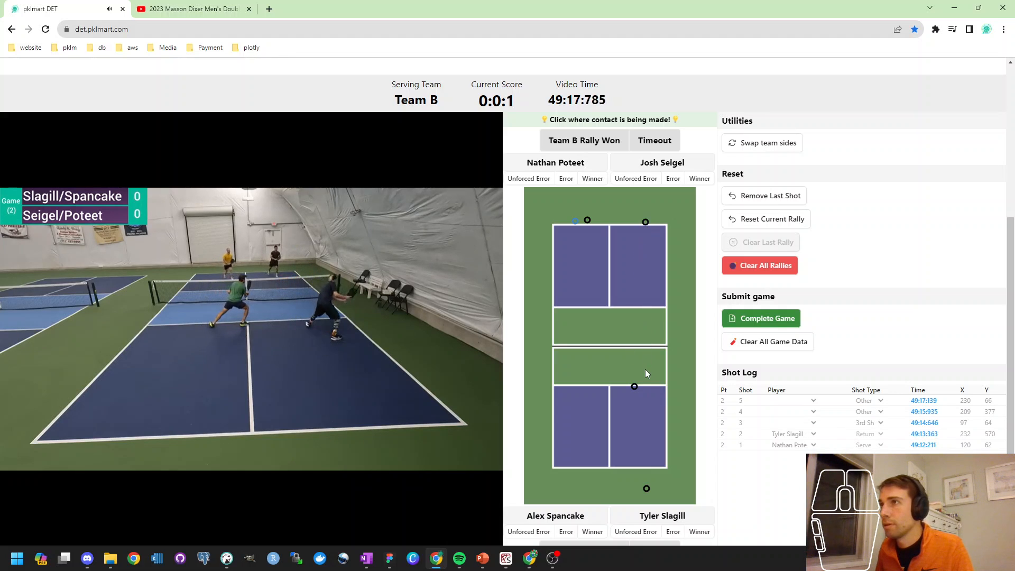
left_click(659, 392)
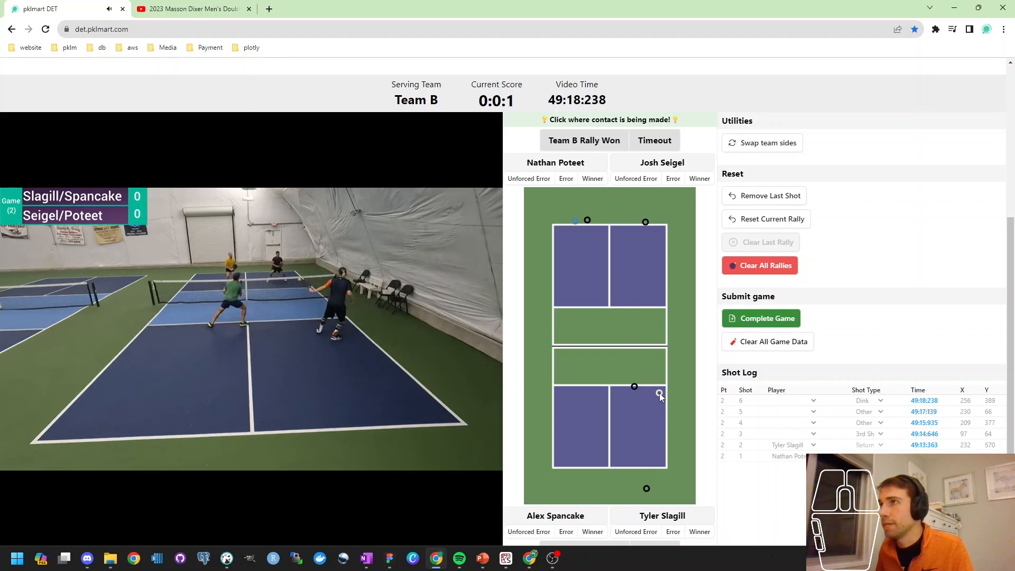
left_click(562, 305)
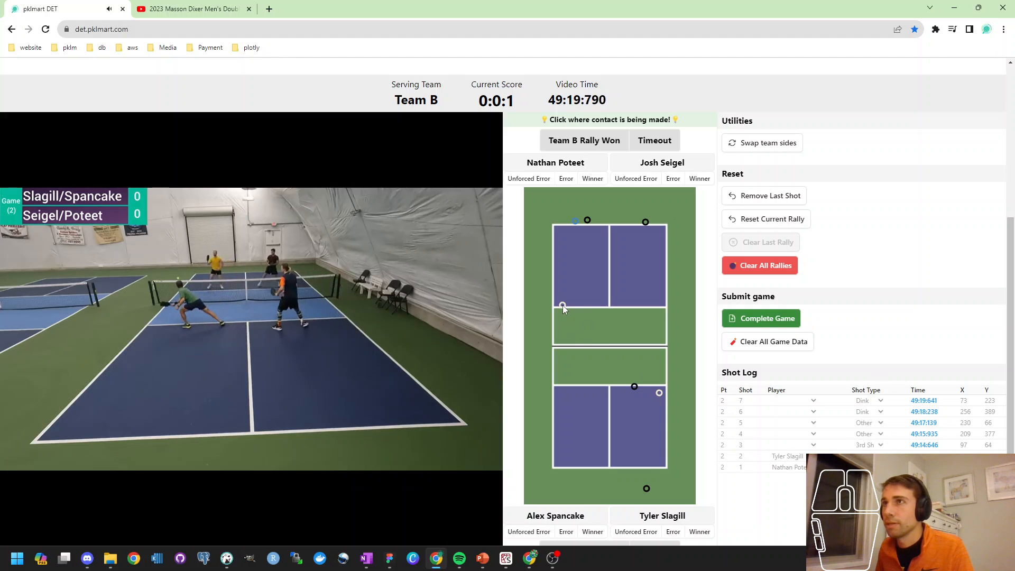
left_click(566, 379)
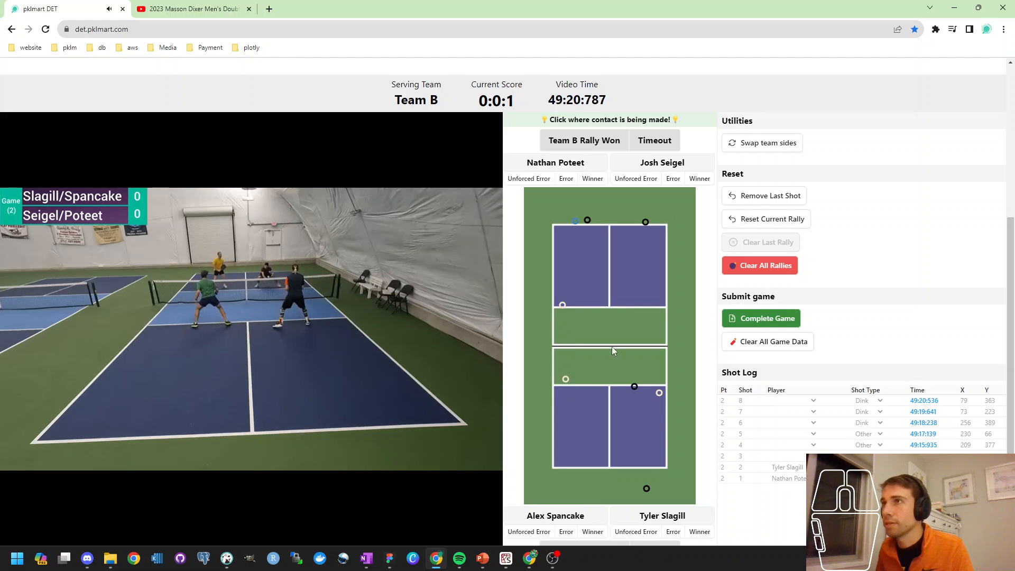
Step: Plot shot 9 as a dink and shots 10 to 12 as Other, pausing the video to place shot 12 at the net
left_click(633, 318)
left_click(578, 382)
left_click(580, 300)
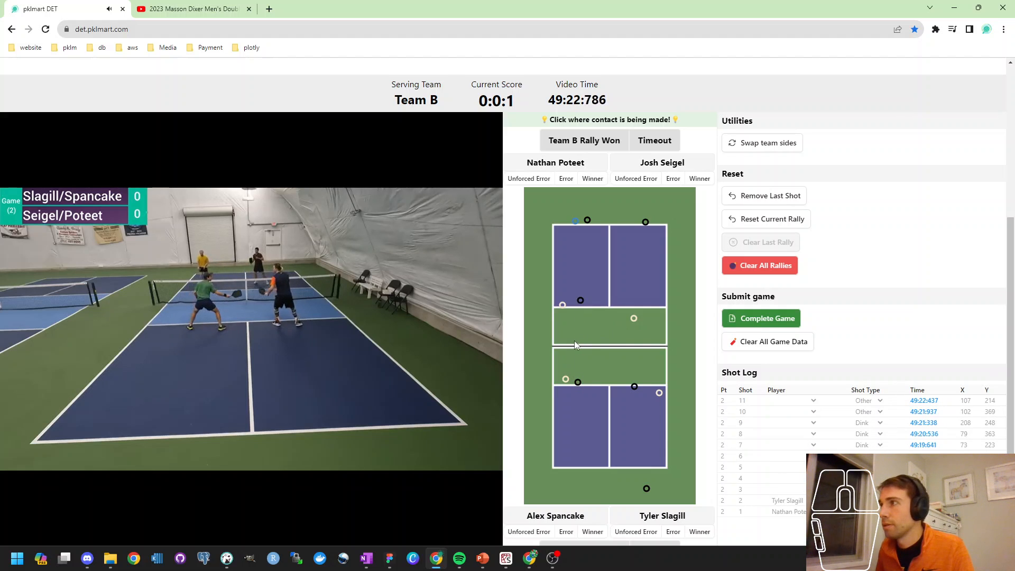
left_click(405, 347)
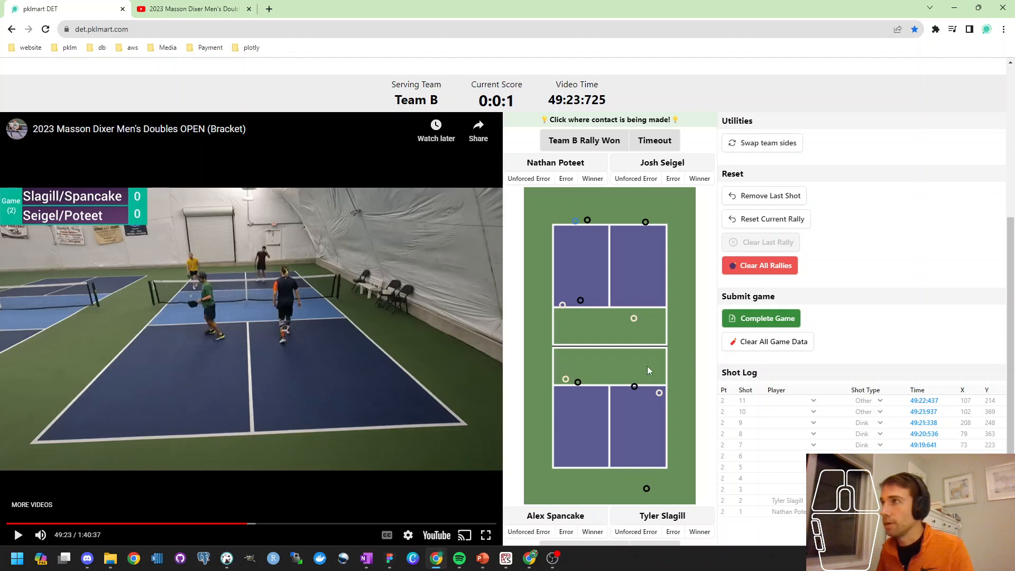
left_click(575, 344)
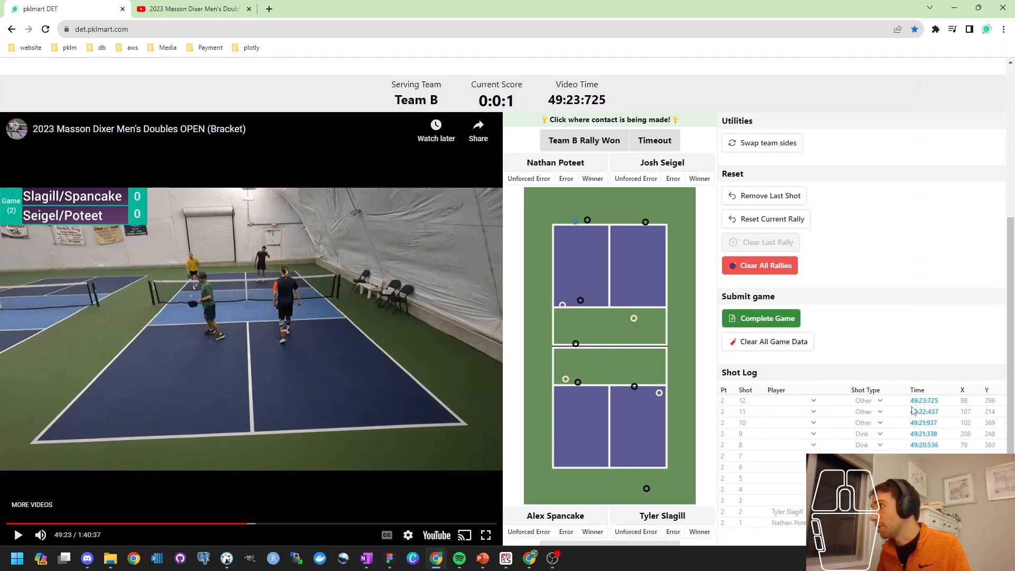
mouse_move(881, 401)
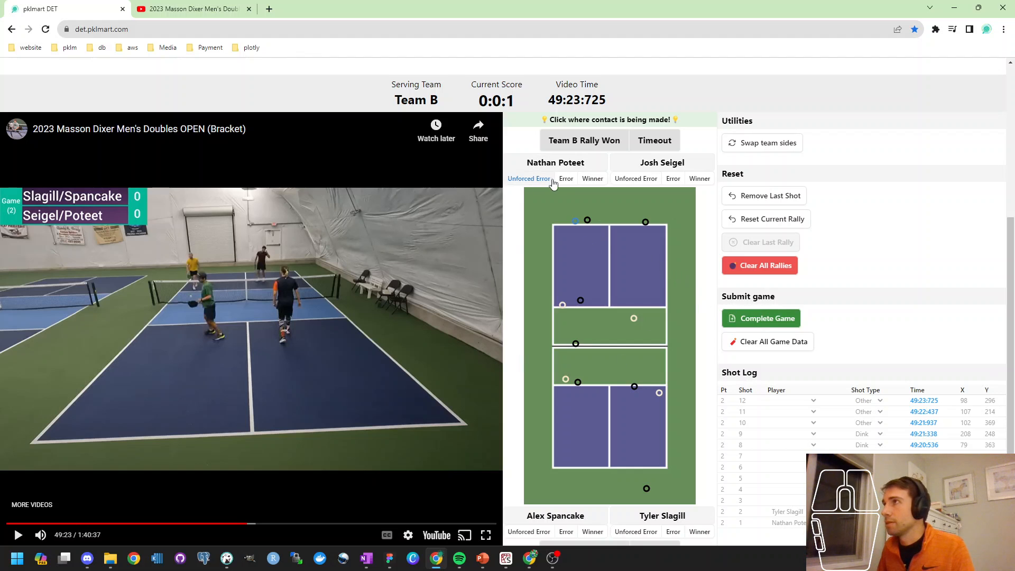
Step: Replay the end of rally 2, pause the video, and end the rally as an Error by the far team's left player
key("Left")
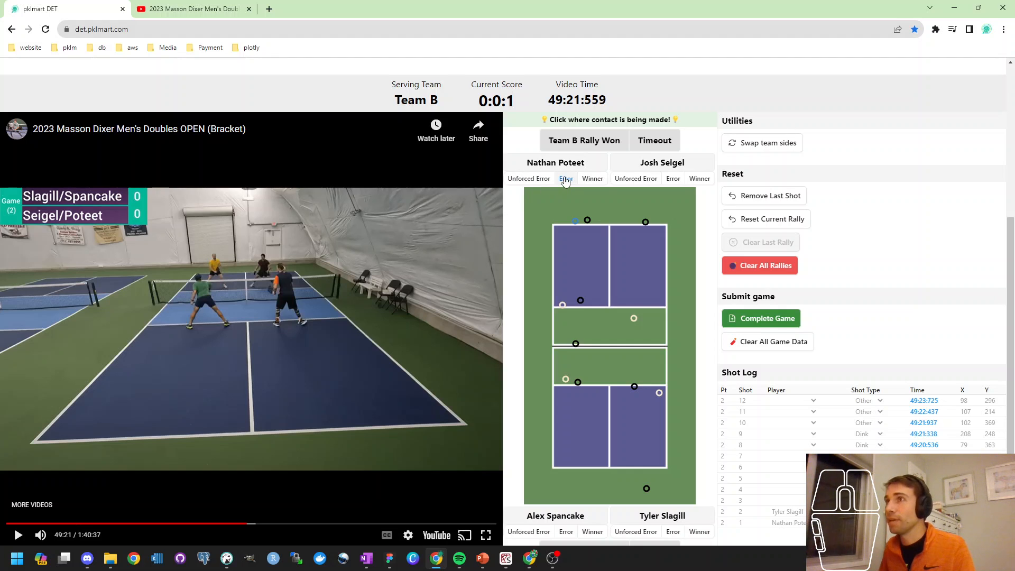
left_click(408, 342)
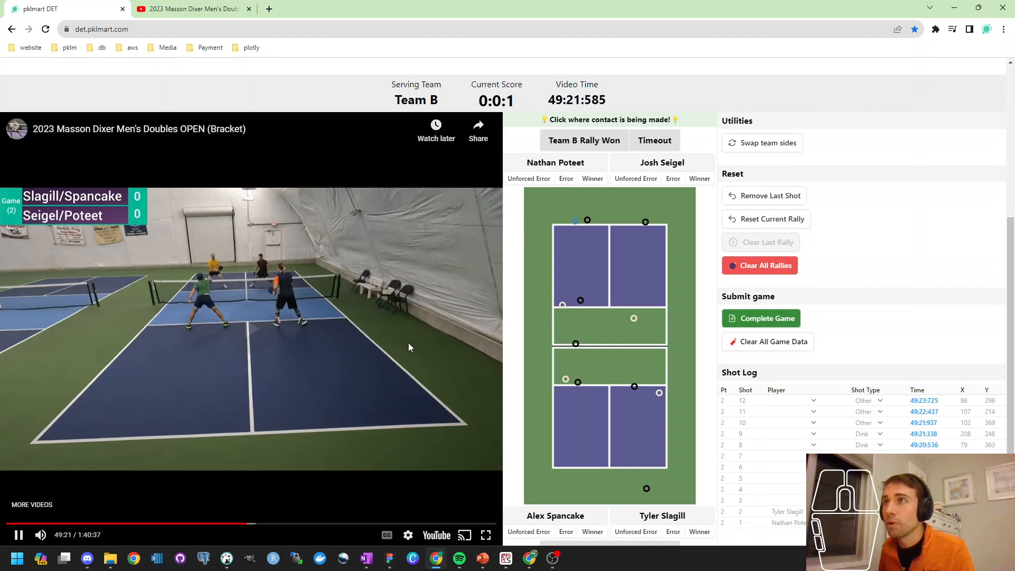
left_click(408, 343)
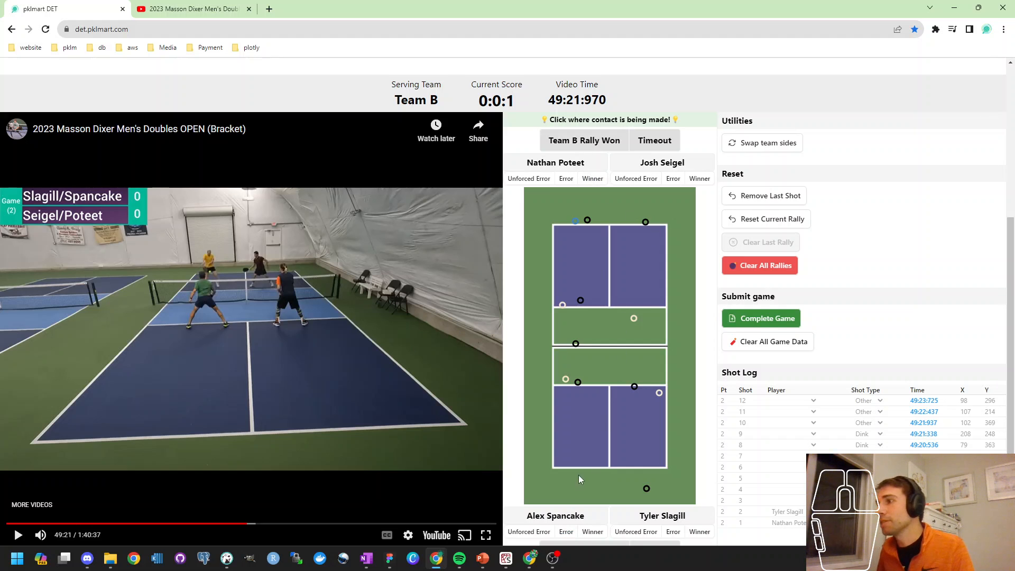
scroll(579, 481, "down", 2)
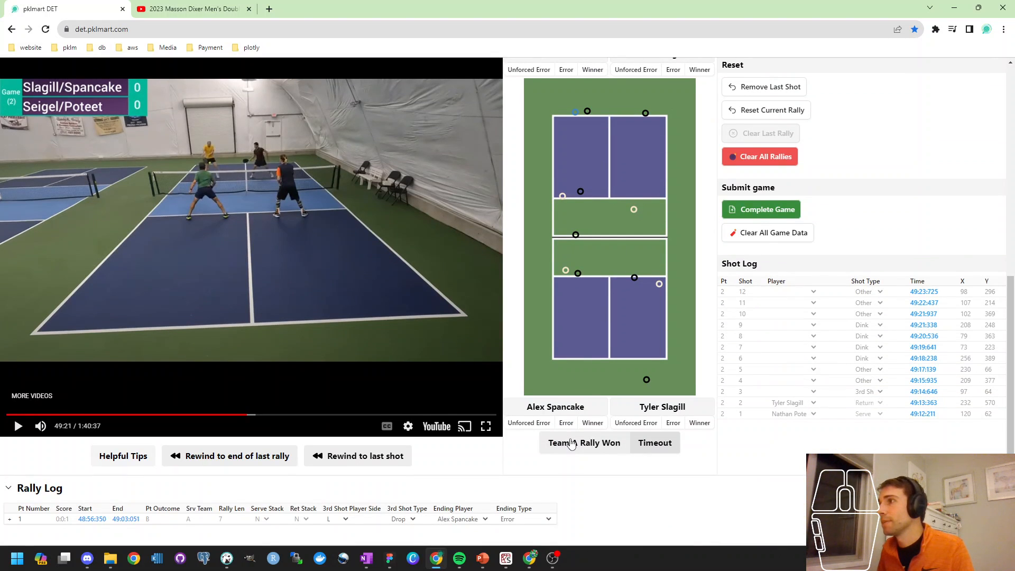
scroll(569, 217, "up", 2)
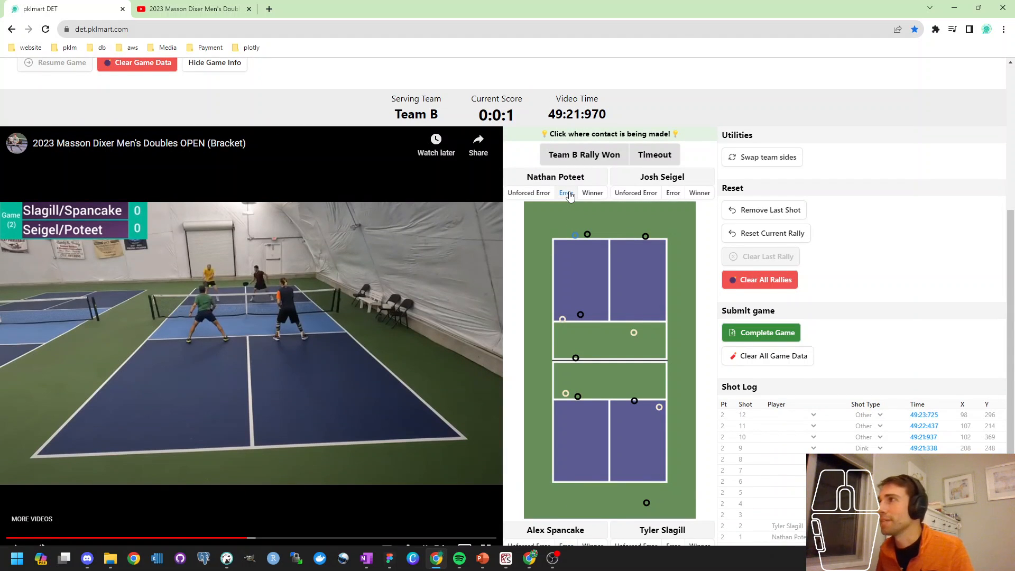
left_click(566, 194)
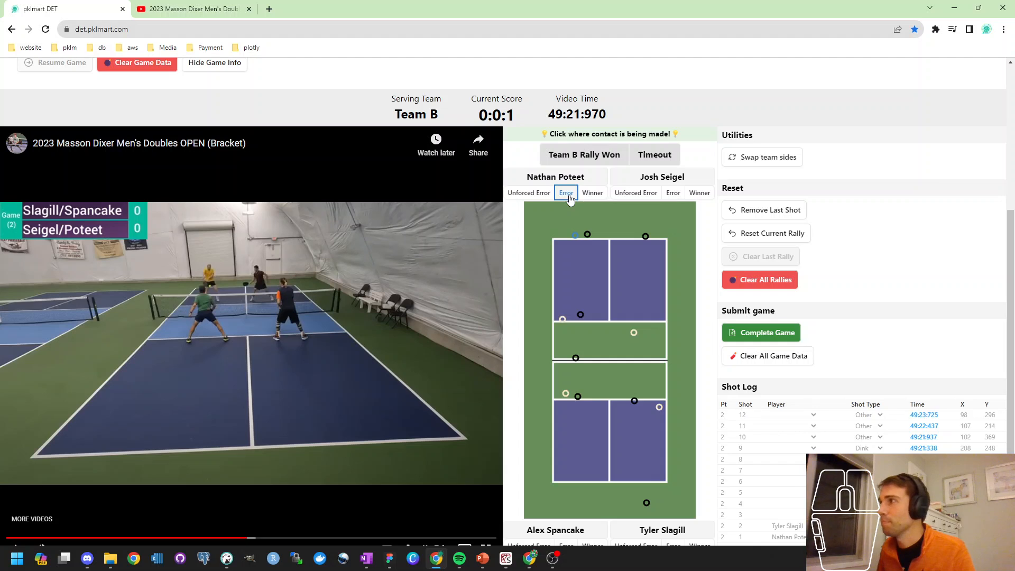
Step: Set rally 2's 3rd Shot Player Side to R in the Rally Log
scroll(476, 323, "down", 2)
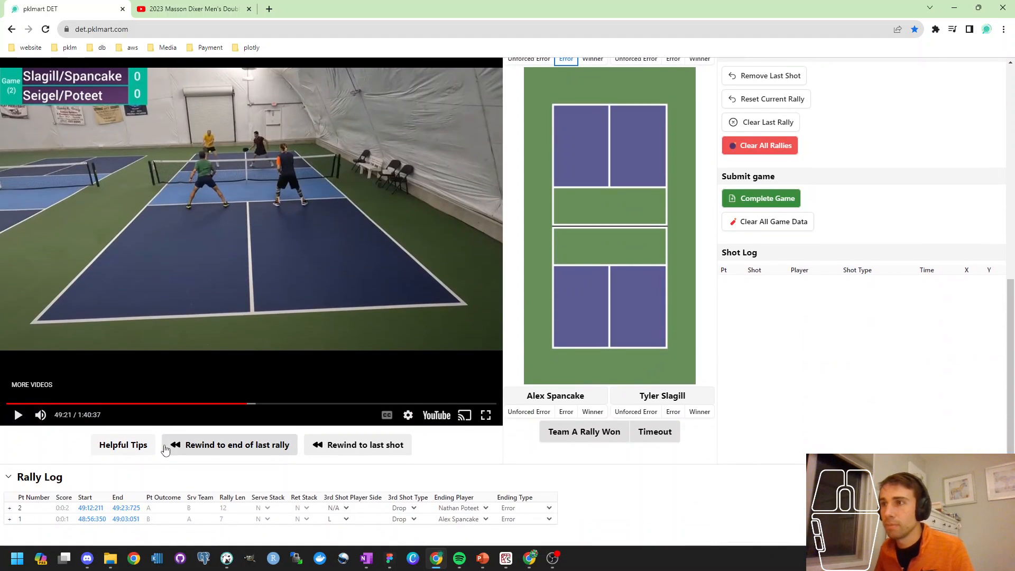
mouse_move(324, 504)
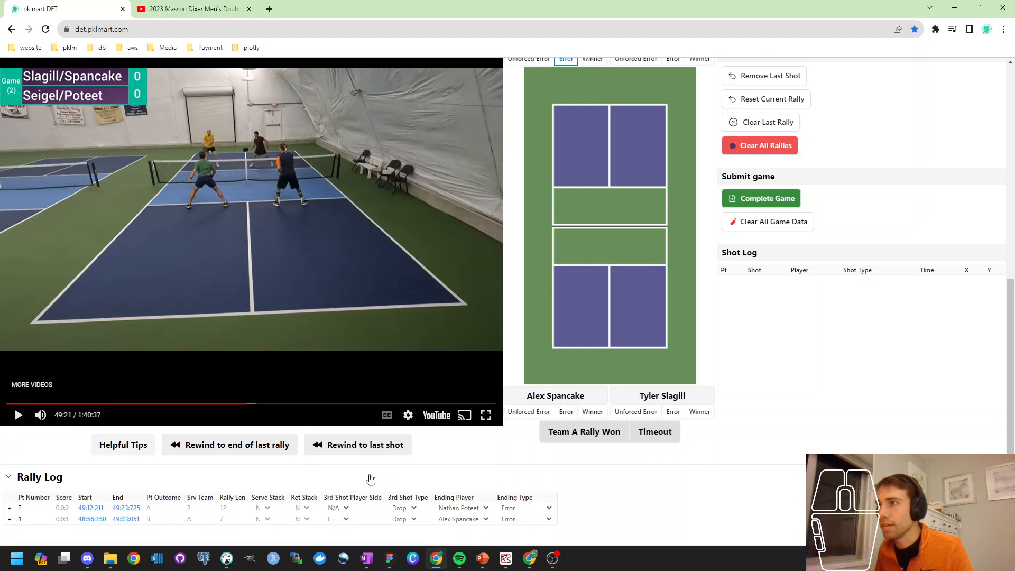
left_click(335, 509)
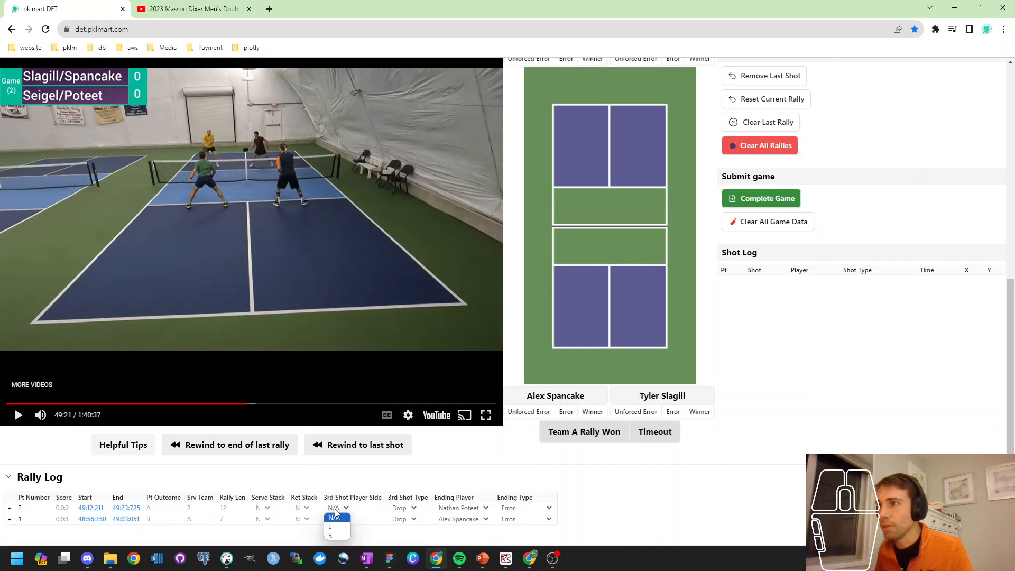
left_click(339, 535)
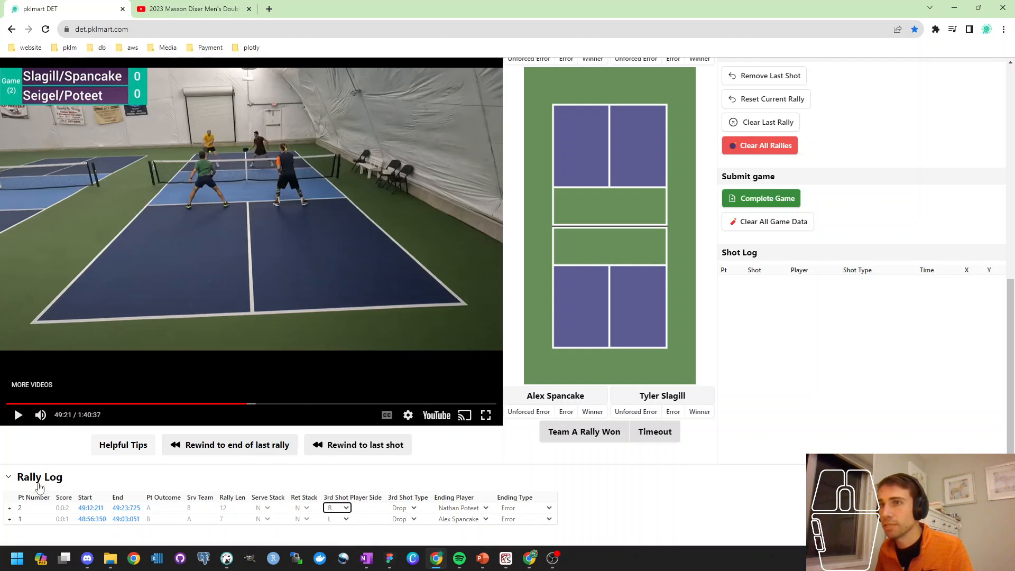
Step: Expand rally 2's shot list in the Rally Log, read the hints for shot type and player, and collapse the list
left_click(10, 510)
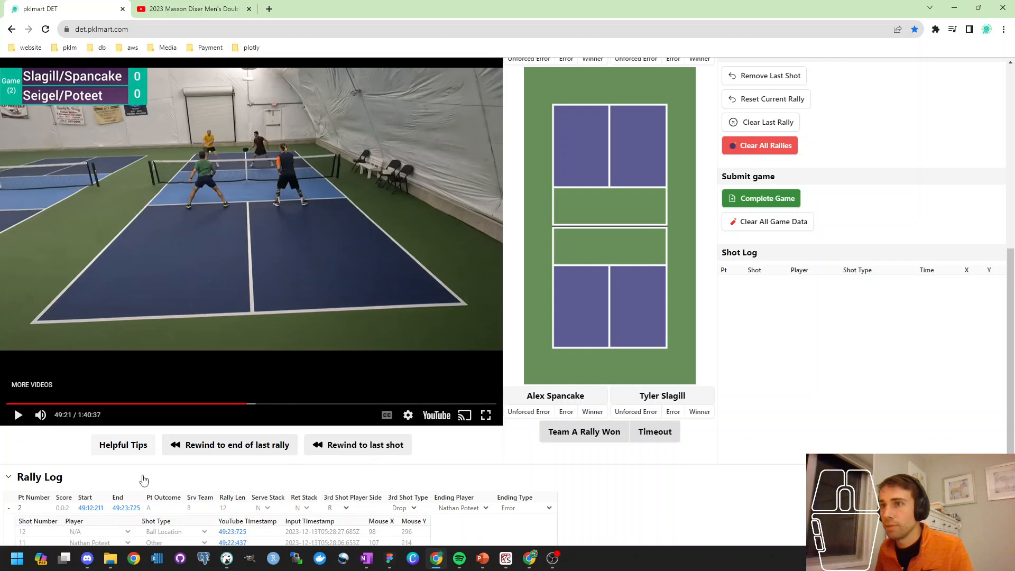
scroll(74, 422, "down", 2)
mouse_move(75, 415)
mouse_move(164, 408)
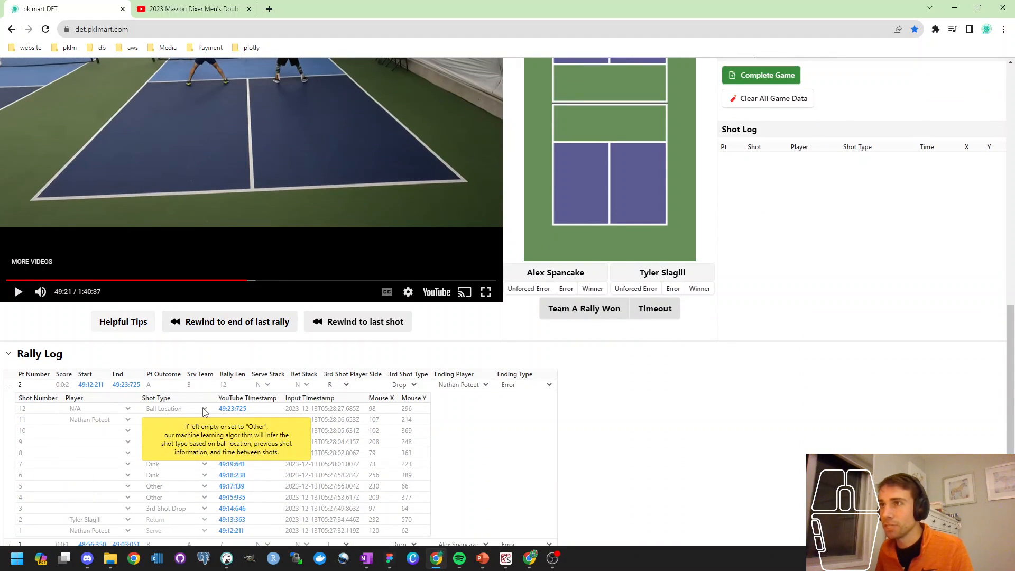
scroll(517, 453, "down", 1)
mouse_move(110, 450)
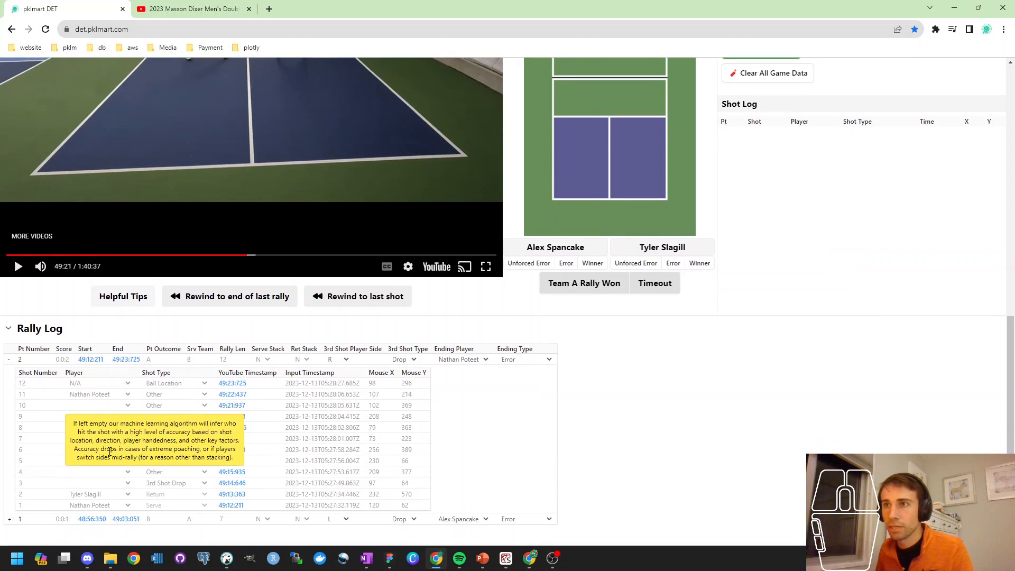
left_click(9, 361)
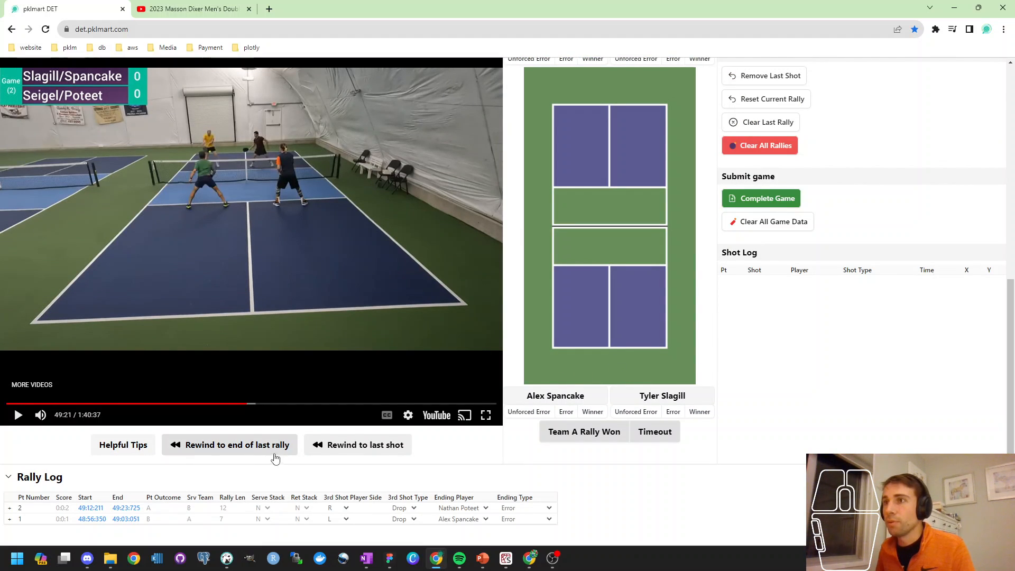
Step: Read the Helpful Tips and try skipping the video back and ahead by 5 seconds, leaving it paused
mouse_move(149, 453)
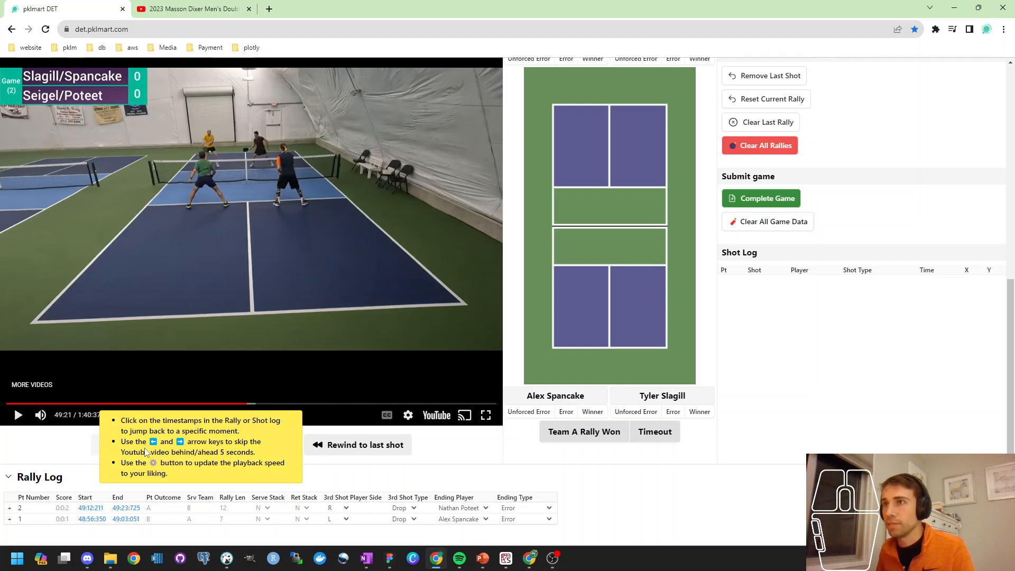
left_click(192, 351)
key("Left")
key("Right")
key("Left")
key("Right")
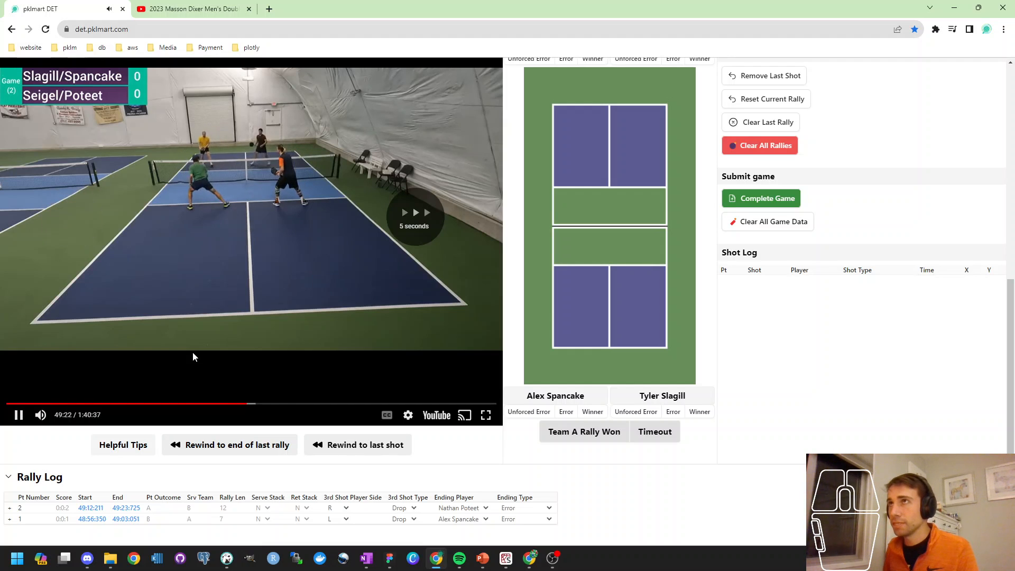
key("space")
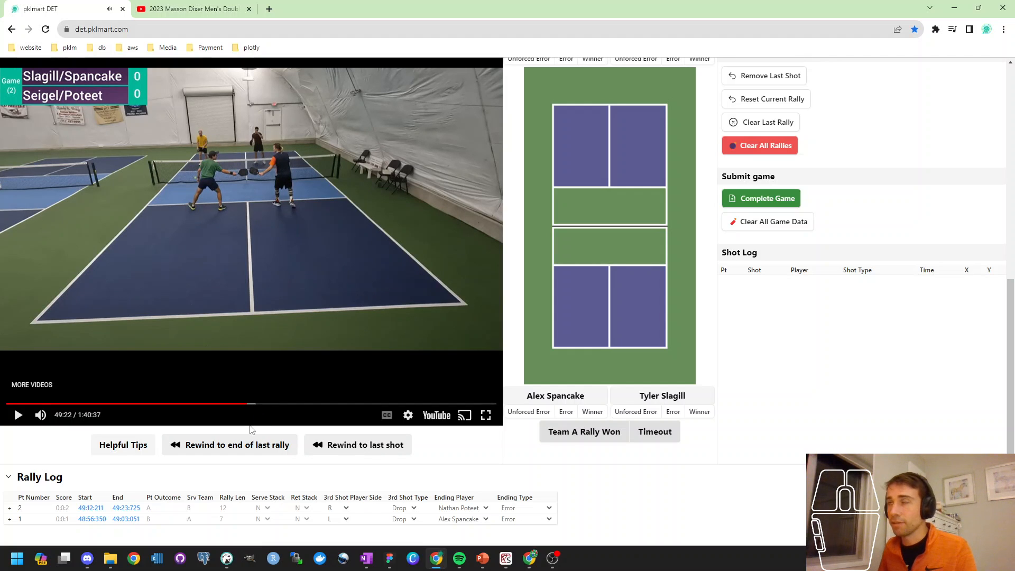
mouse_move(119, 452)
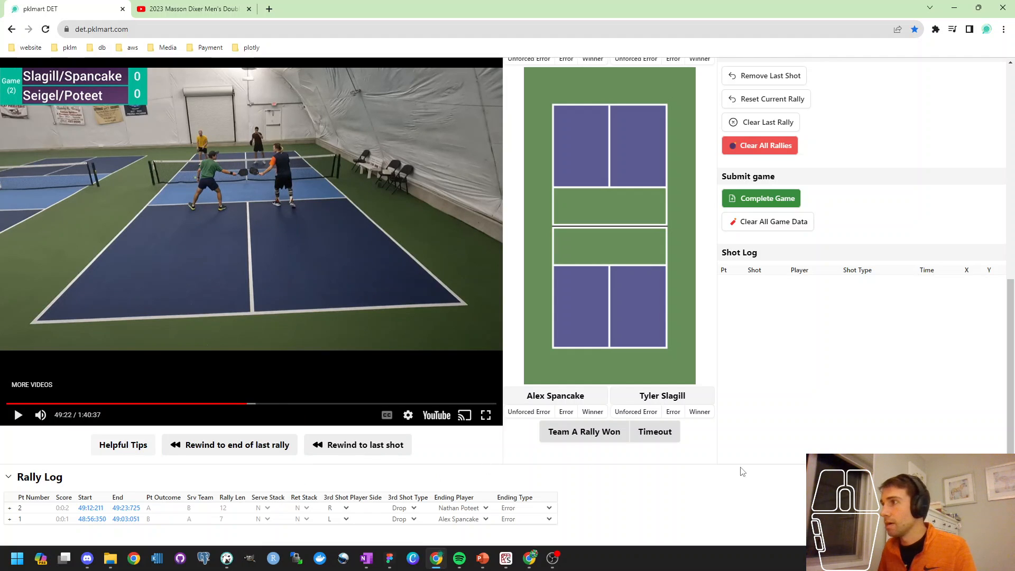
Step: Complete the game, confirm sending its data to the pklmart servers, and review the downloaded info, shots and rally log CSV files
scroll(741, 478, "up", 2)
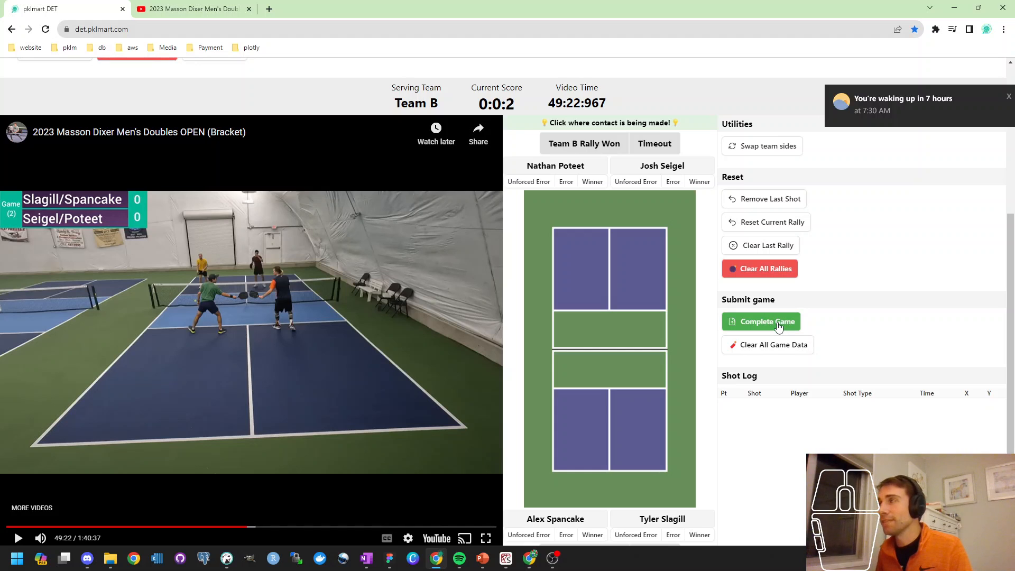
left_click(778, 327)
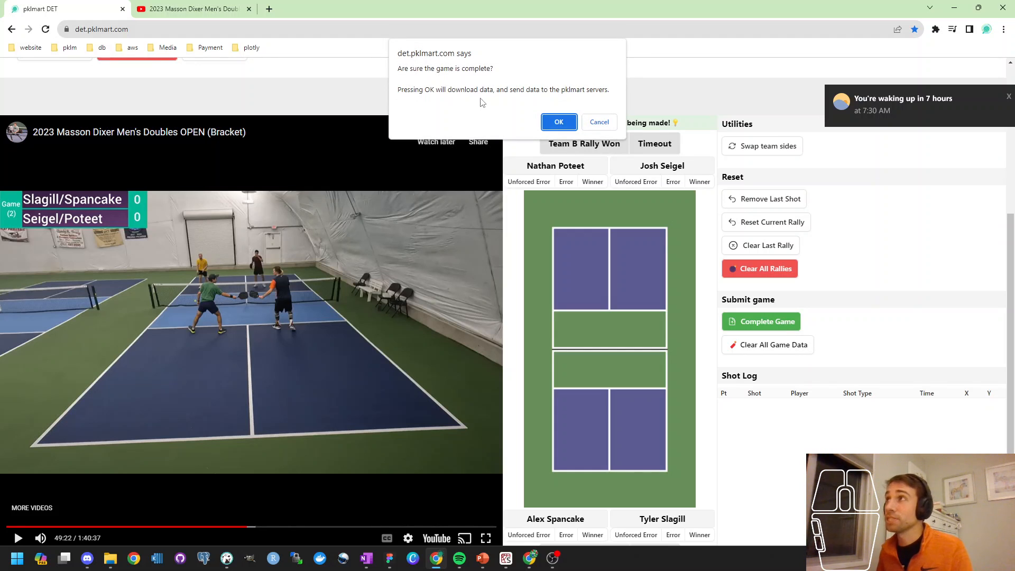
left_click(563, 122)
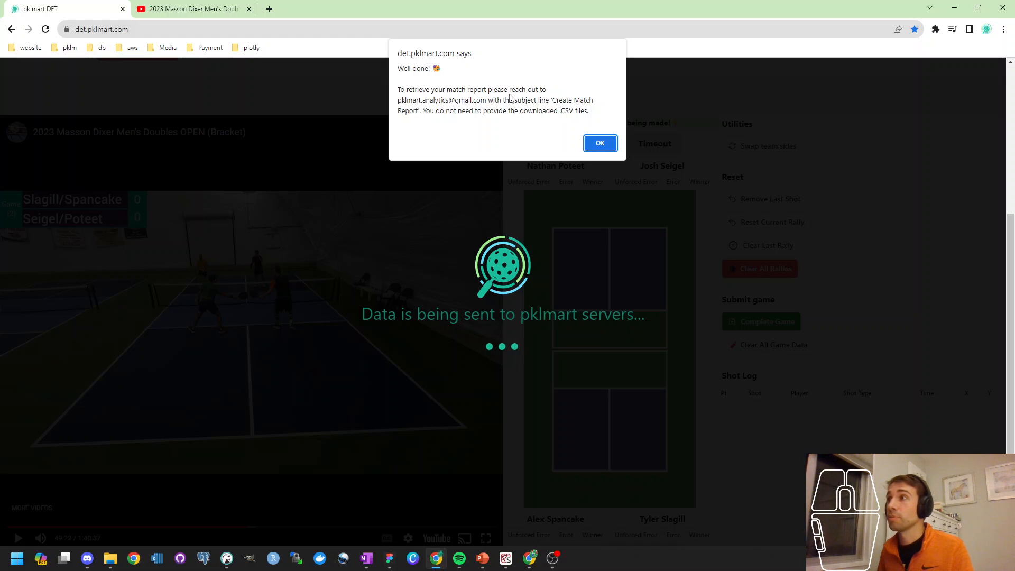
left_click(600, 144)
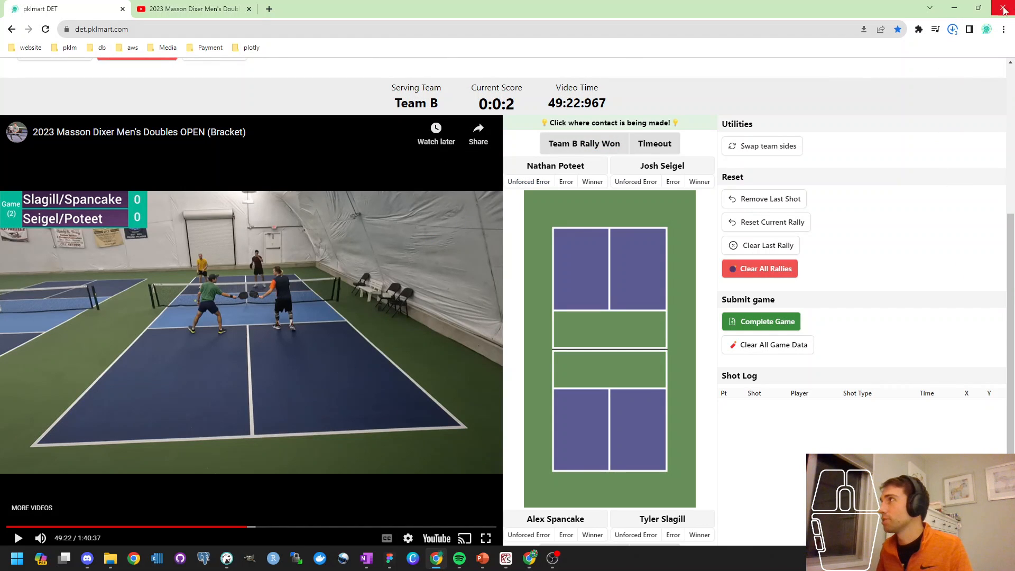
left_click(952, 31)
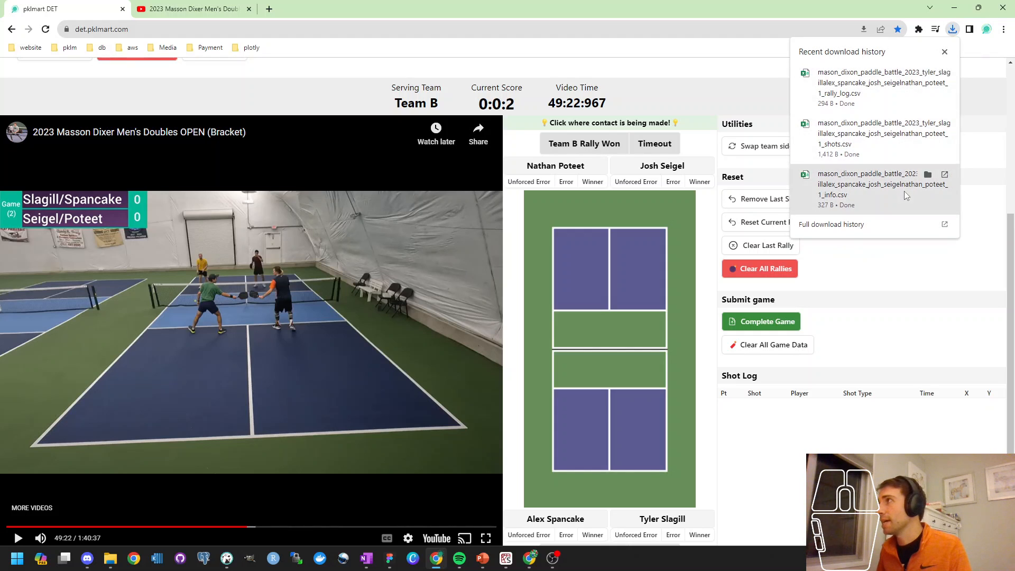
left_click(944, 53)
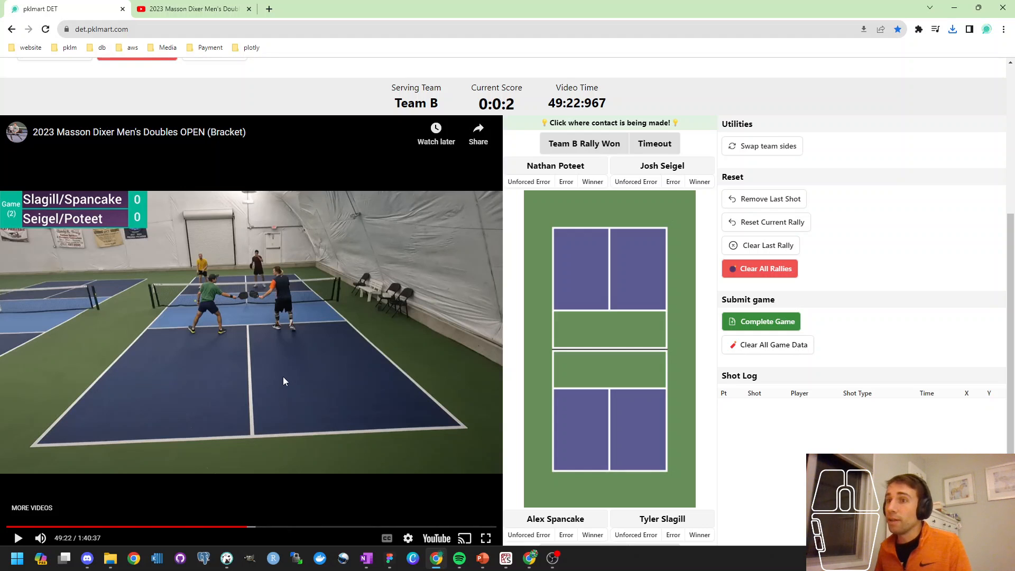
Step: Resume the video up to rally 3 and plot its serve behind the far baseline, return behind the near baseline, and third shot inside the far baseline
left_click(292, 360)
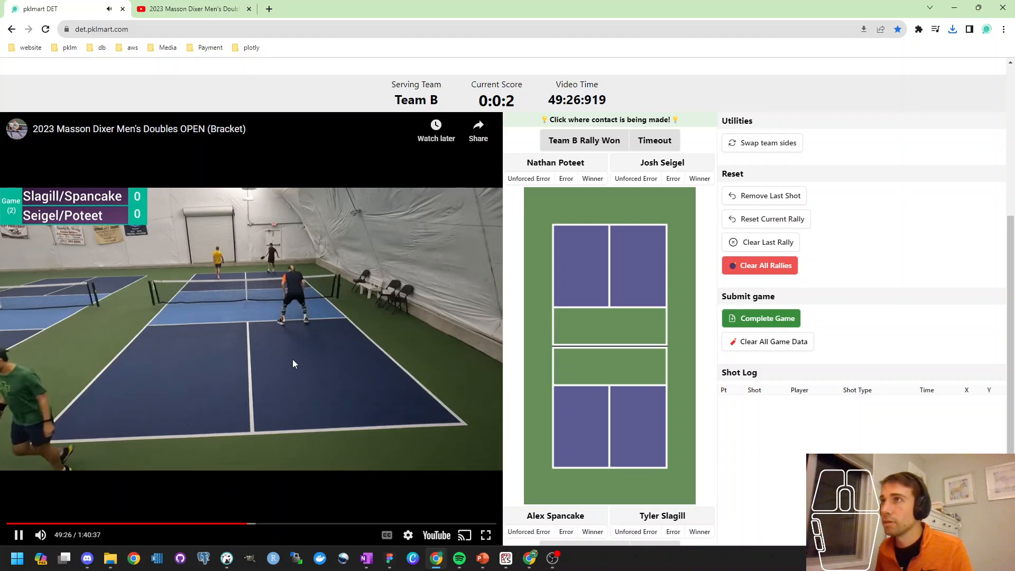
key("Right")
key("Left")
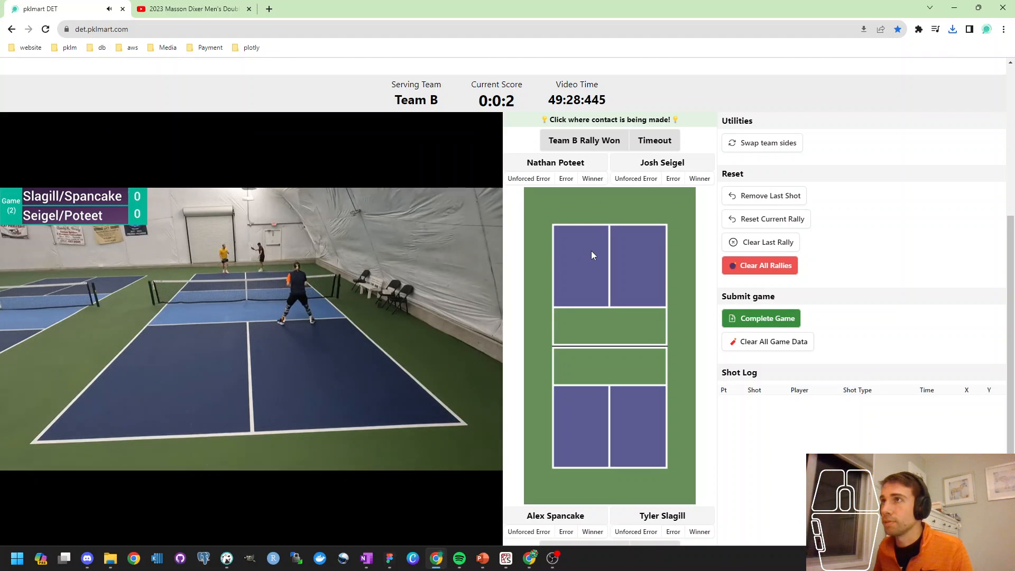
left_click(627, 220)
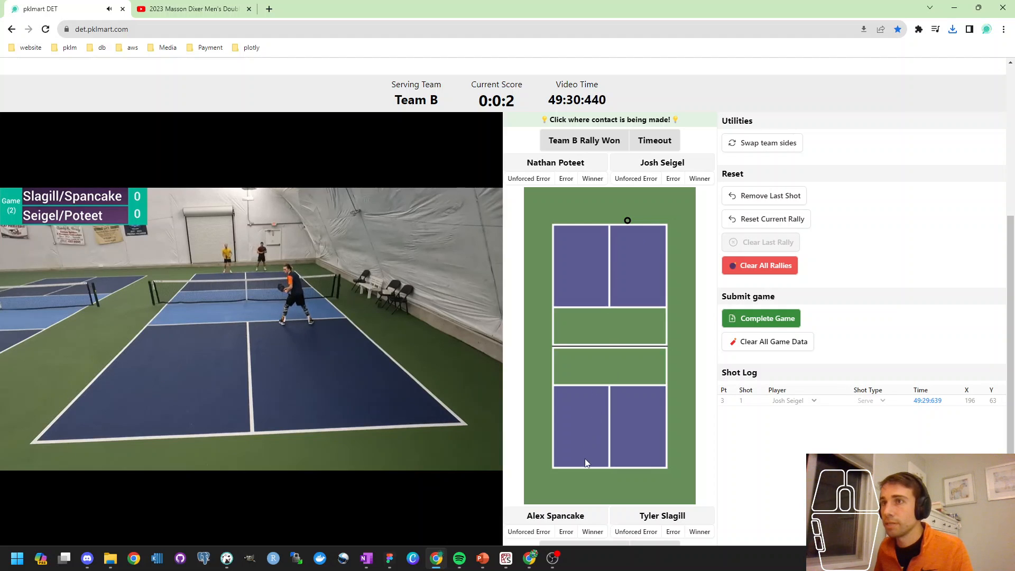
left_click(572, 489)
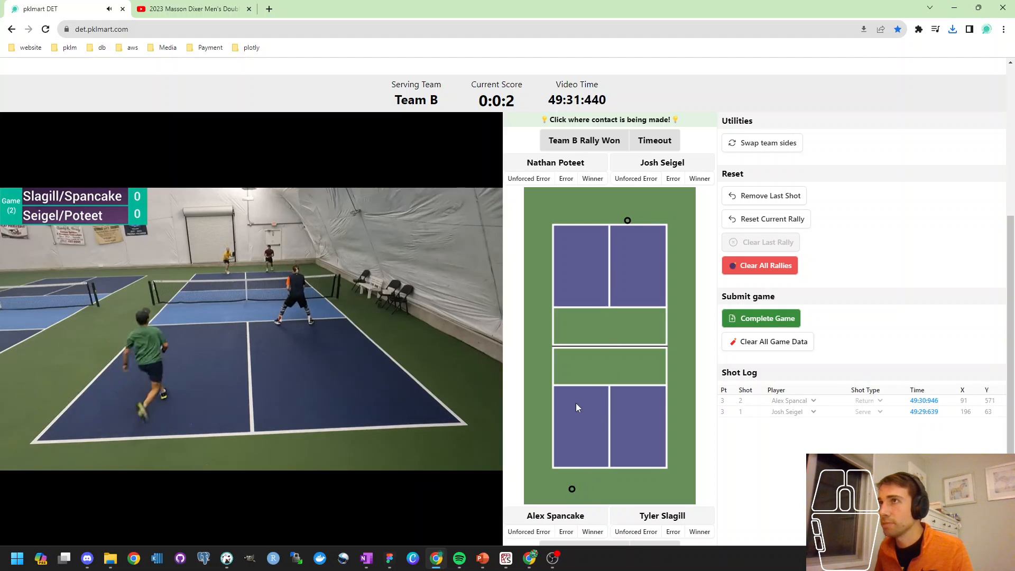
left_click(586, 235)
Step: Plot shots 4 and 5 of rally 3 as dinks and shots 6 to 11 as Other, placing shot 11 at the net
left_click(576, 379)
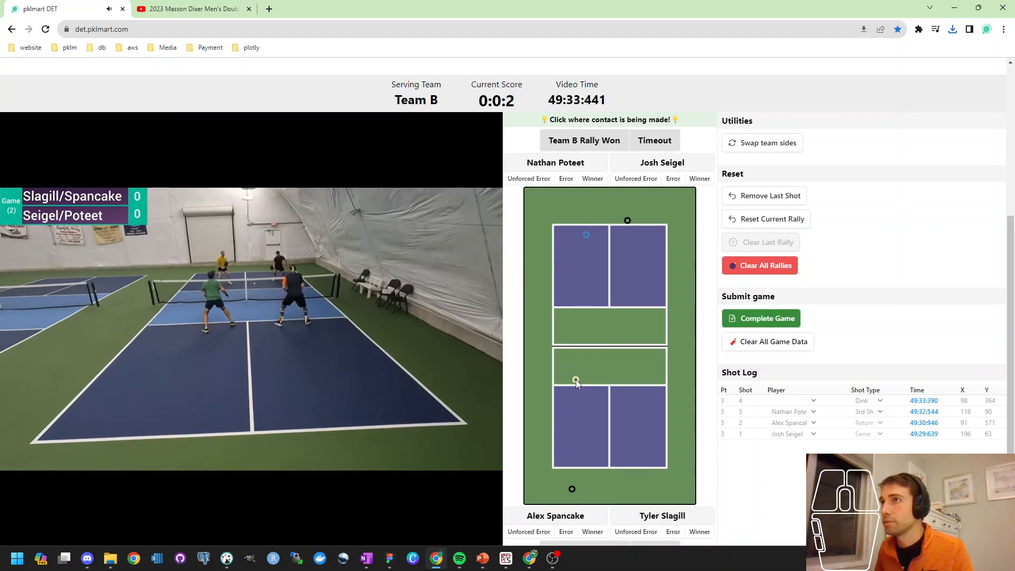
left_click(619, 299)
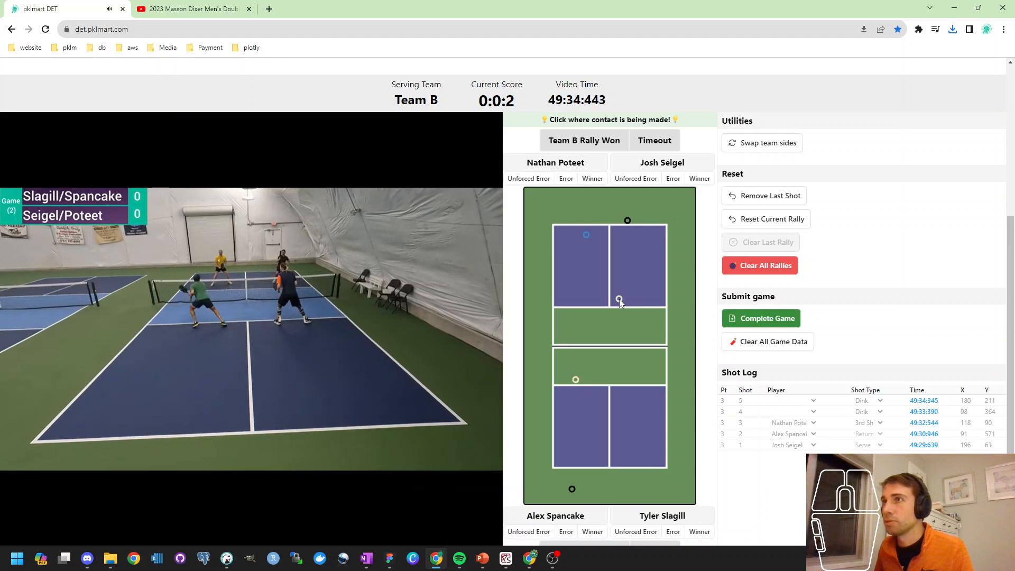
left_click(570, 385)
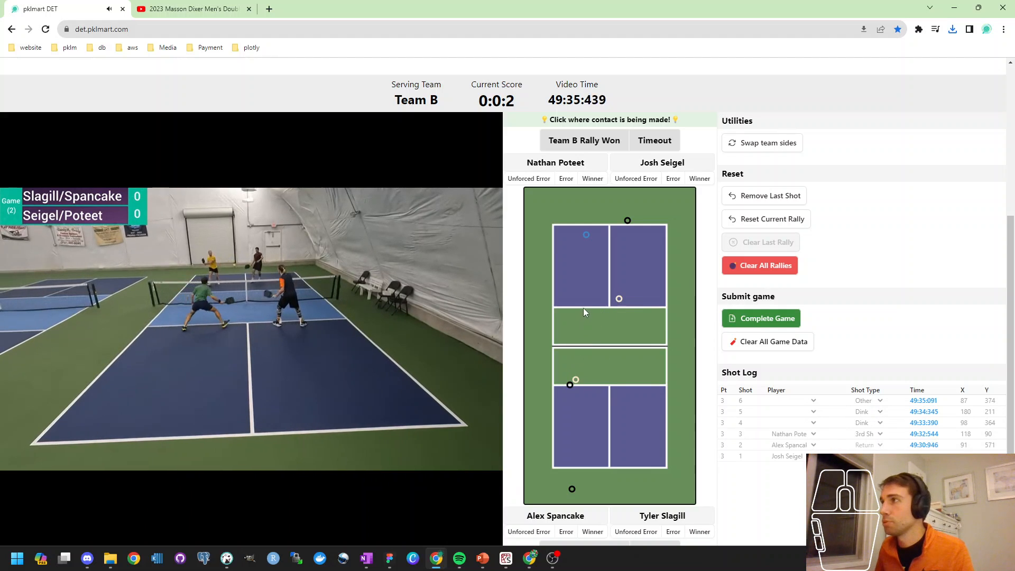
left_click(585, 289)
left_click(622, 380)
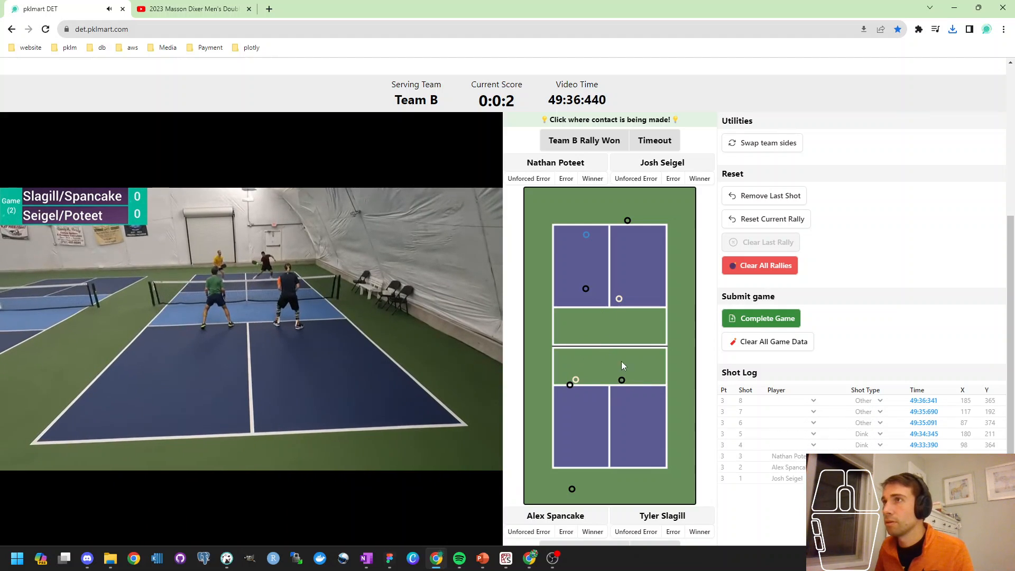
left_click(621, 285)
left_click(624, 375)
left_click(640, 348)
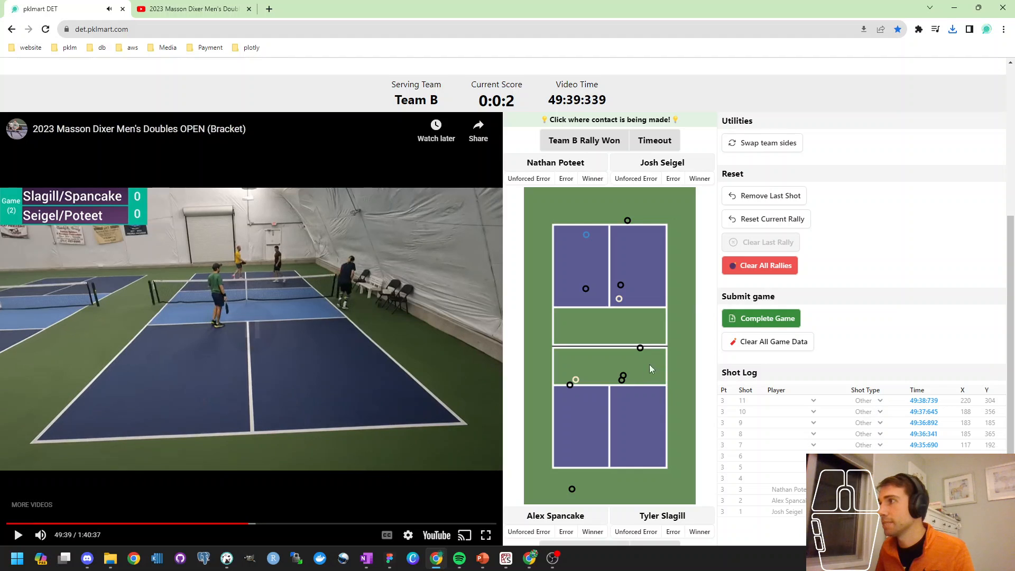
Step: End rally 3 as an Error by the near team's right player and expand its shot list in the Rally Log
scroll(648, 385, "down", 2)
left_click(673, 412)
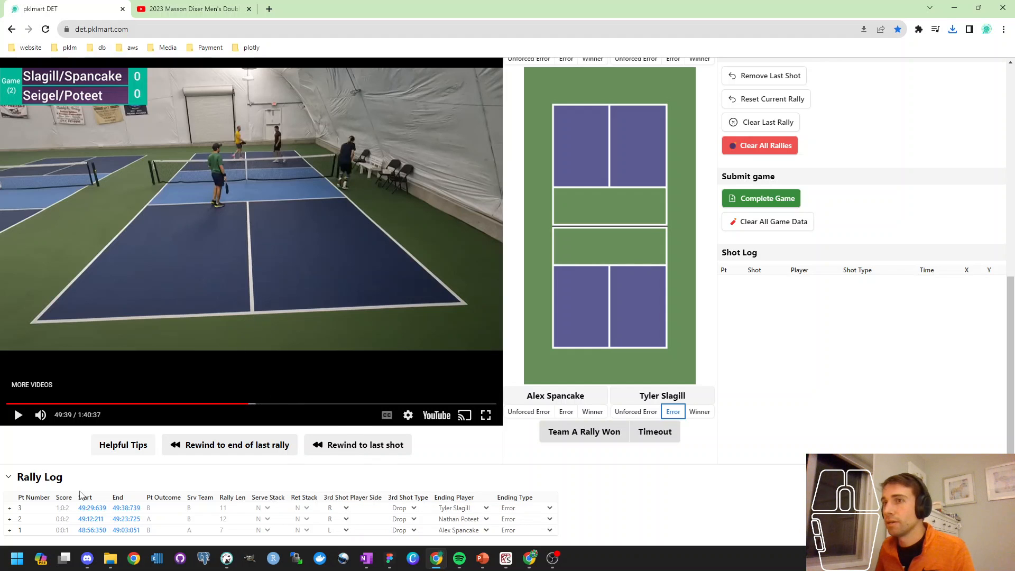
left_click(9, 511)
scroll(241, 451, "down", 2)
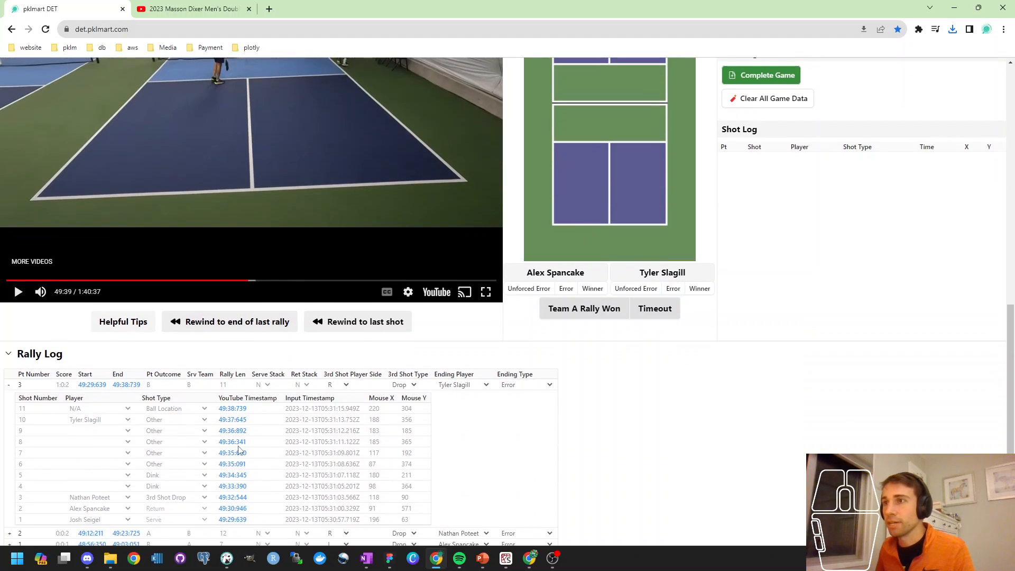
Step: Jump the video to shot 3 of rally 3 from its logged timestamp, replay the moments around contact, and pause it
left_click(228, 498)
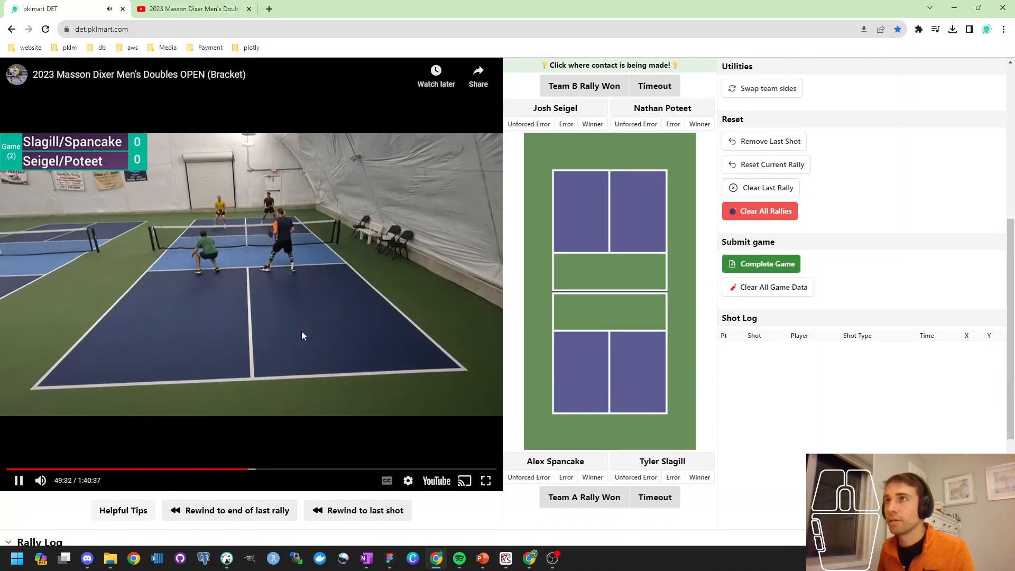
key("Left")
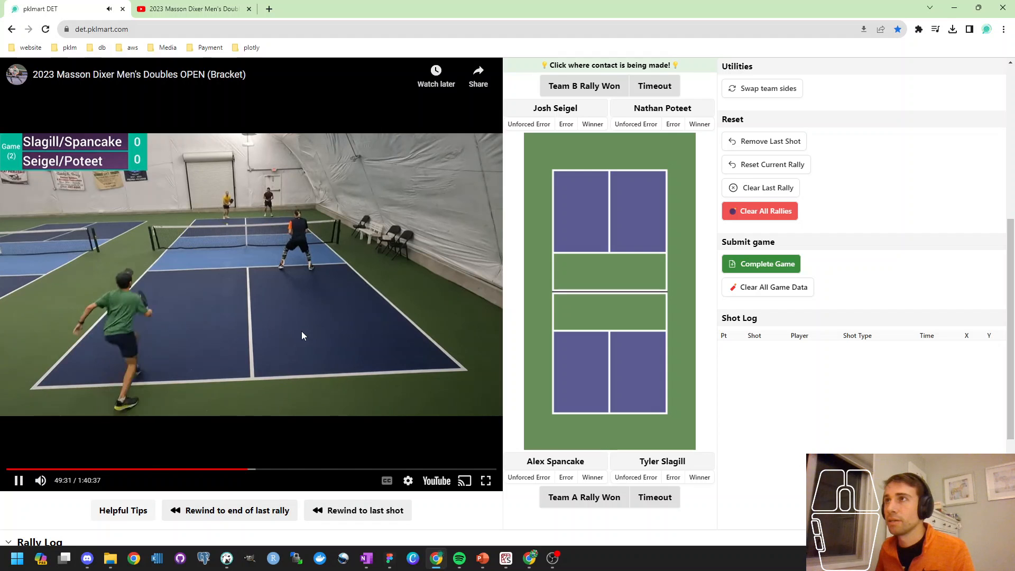
key("space")
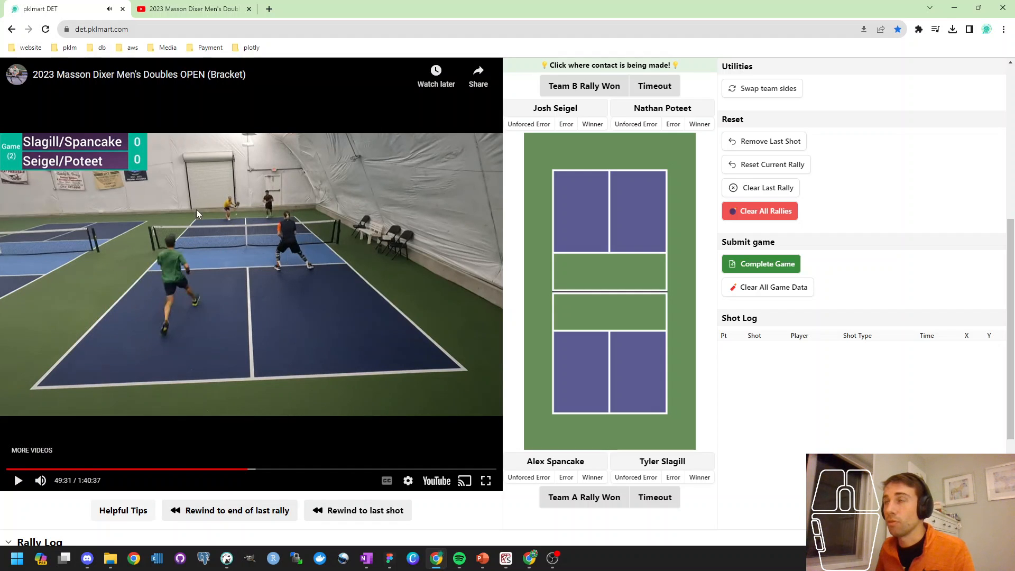
left_click(237, 227)
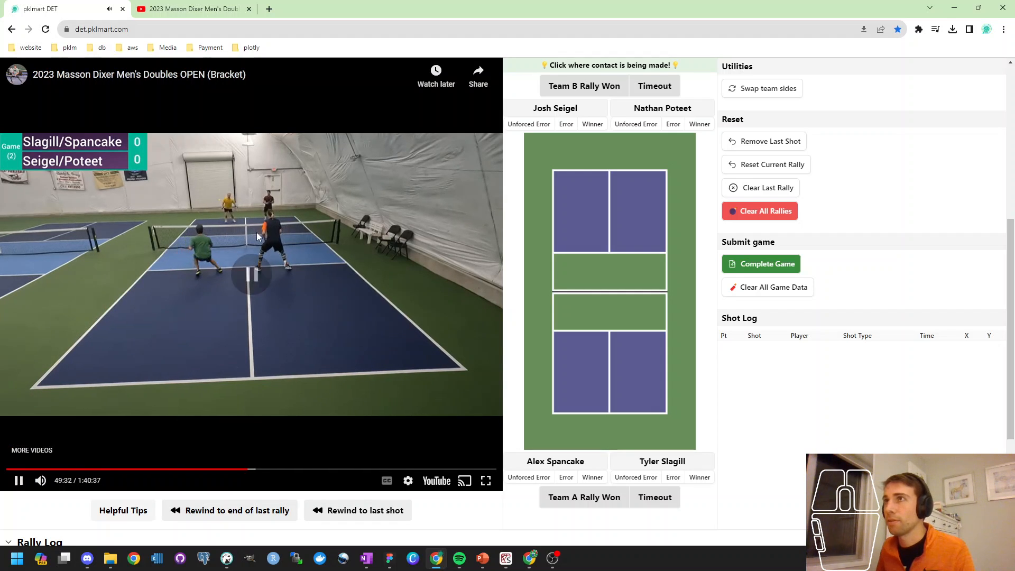
left_click(256, 232)
Step: Review the Rally Log's shot list for rally 3, the court entry area, and the Game Info form with its shot entry instructions
scroll(291, 237, "down", 4)
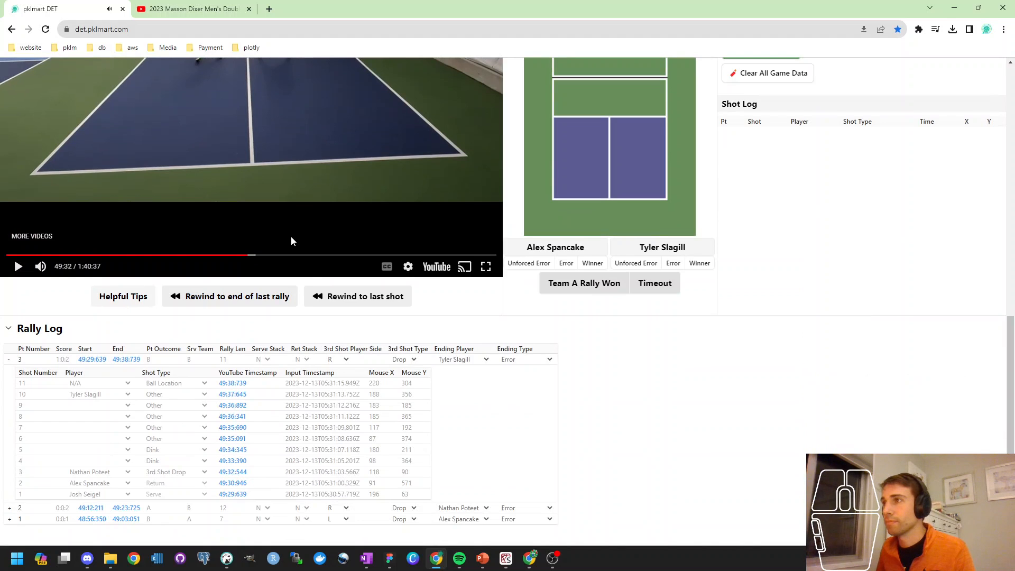
scroll(290, 238, "up", 7)
scroll(532, 291, "down", 2)
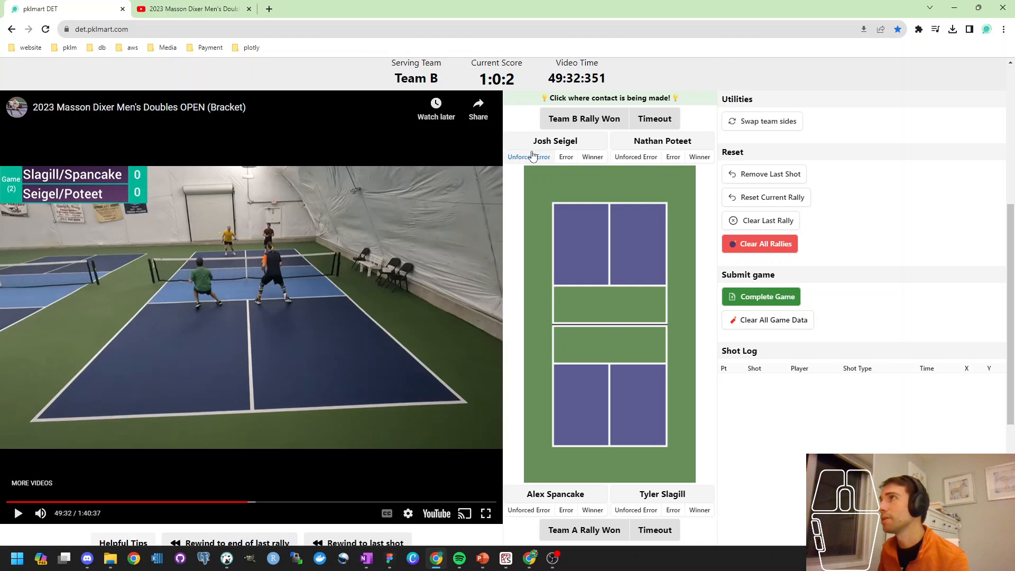
scroll(531, 156, "up", 2)
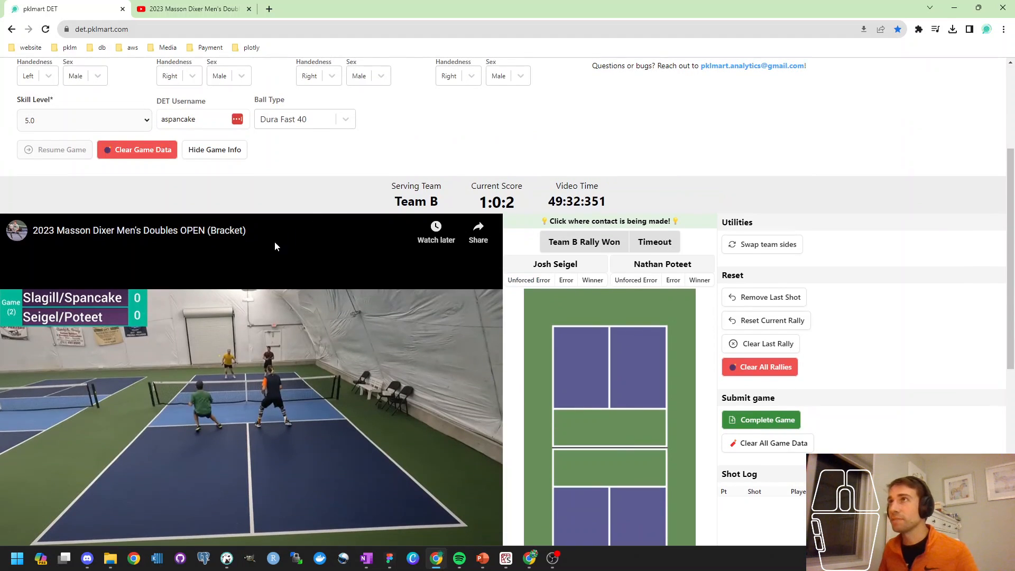
scroll(395, 242, "up", 2)
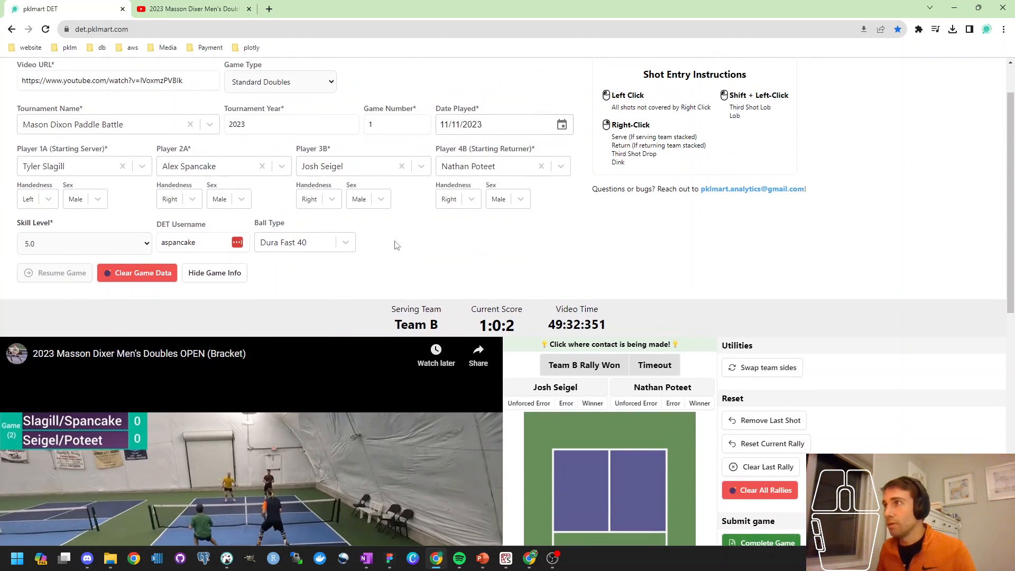
scroll(397, 244, "down", 2)
scroll(396, 245, "up", 2)
scroll(397, 253, "up", 1)
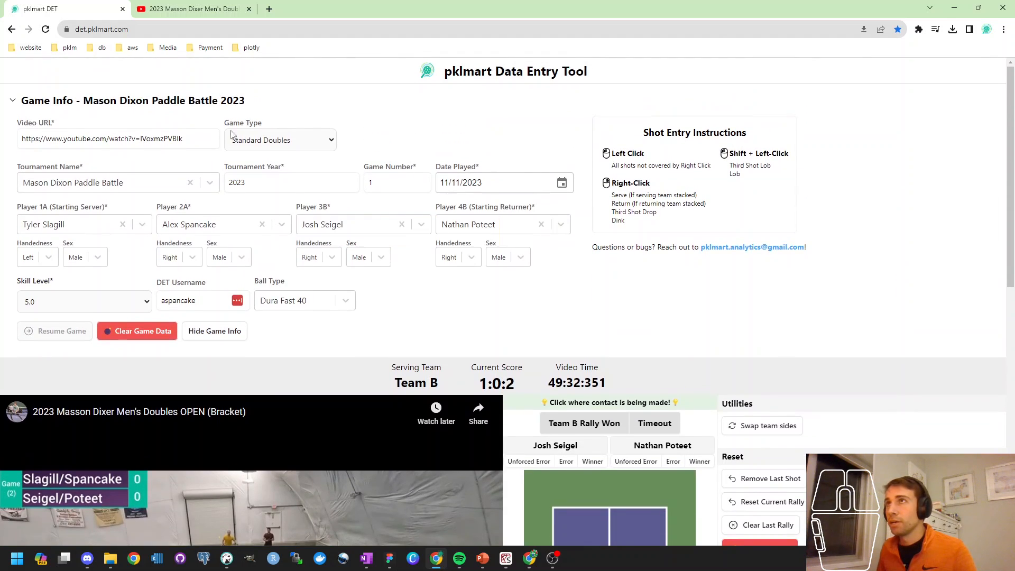